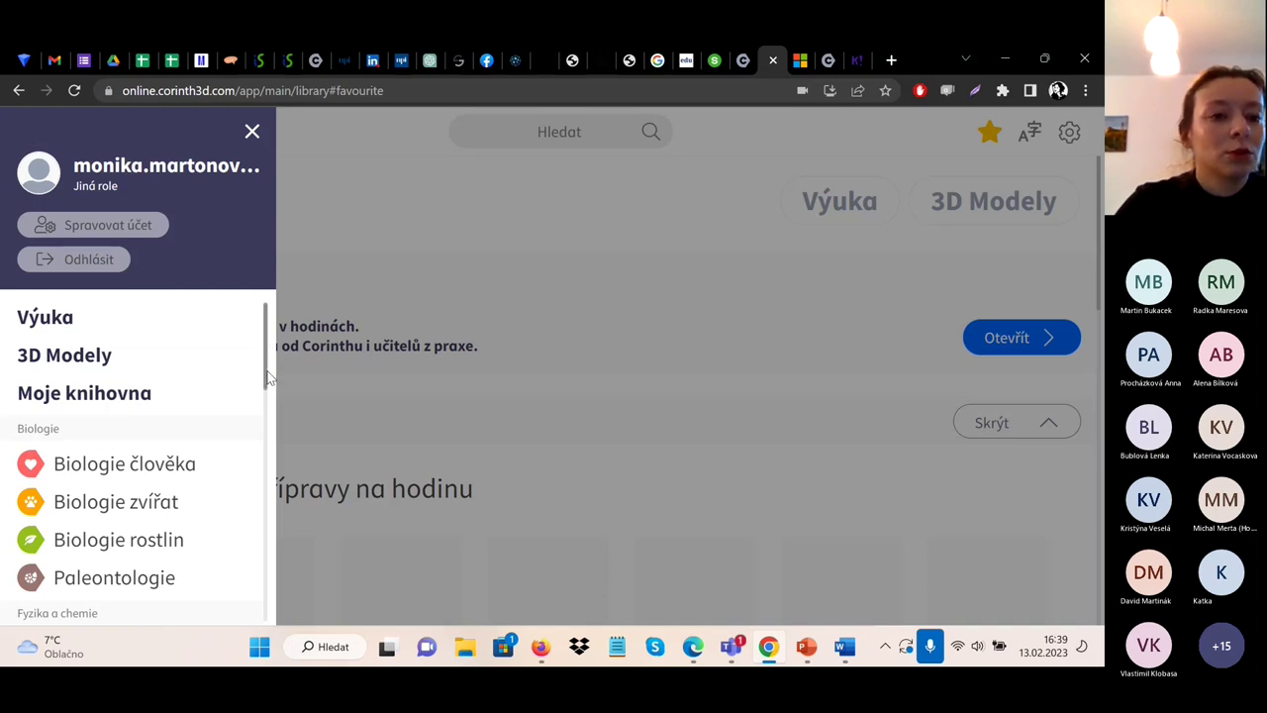
- Look through the library's subject categories from Biologie to 3D tisk and close the list
{"action": "scroll", "coordinate": [269, 381], "scroll_direction": "down", "scroll_amount": 2}
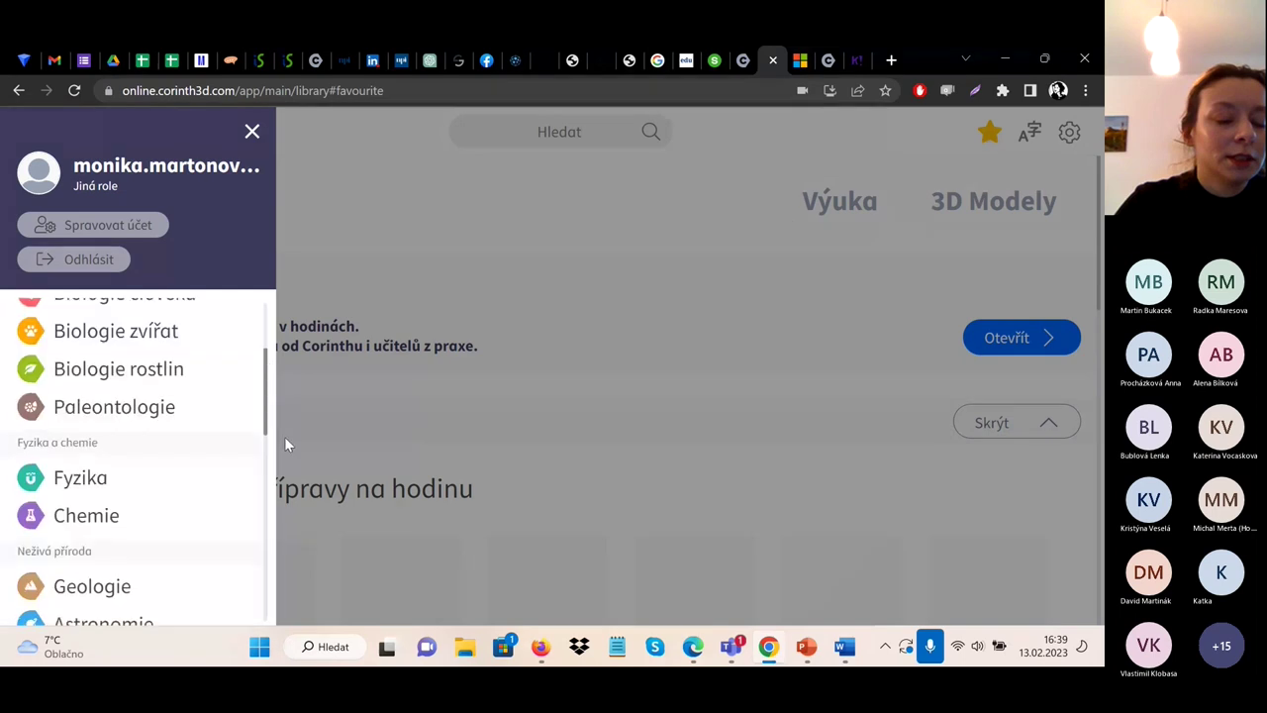
{"action": "scroll", "coordinate": [284, 444], "scroll_direction": "down", "scroll_amount": 6}
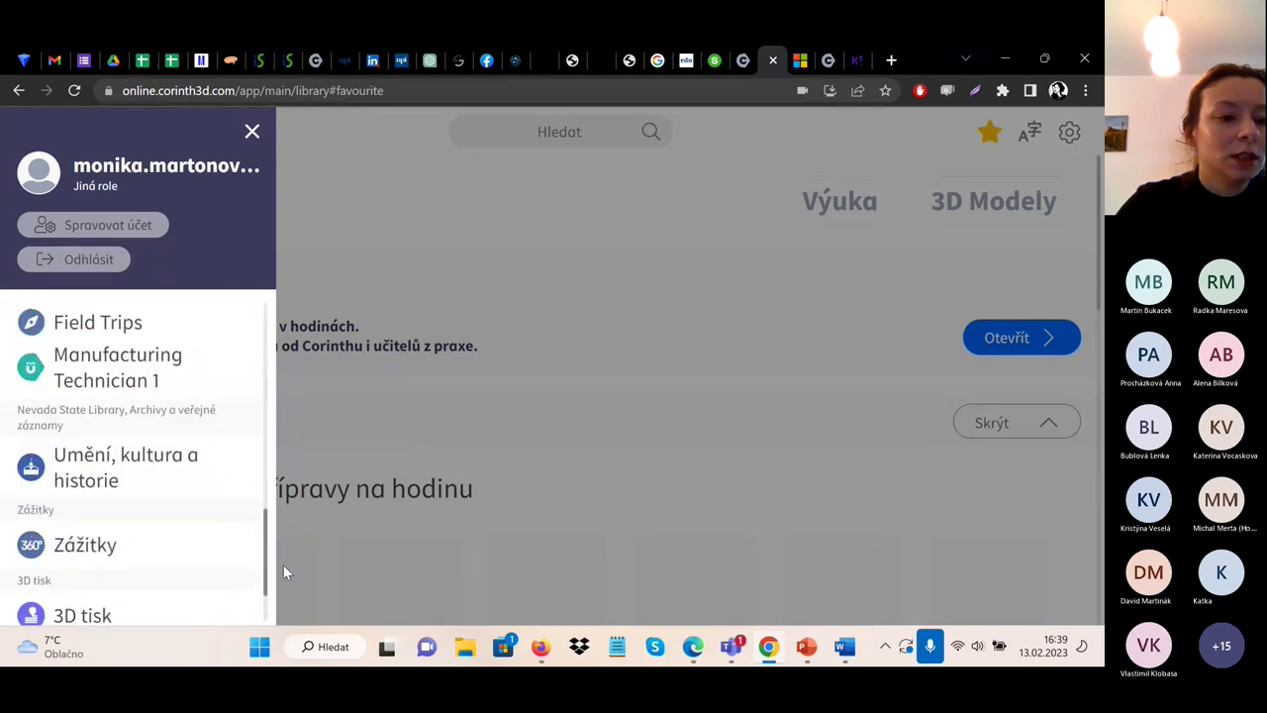
{"action": "left_click", "coordinate": [253, 132]}
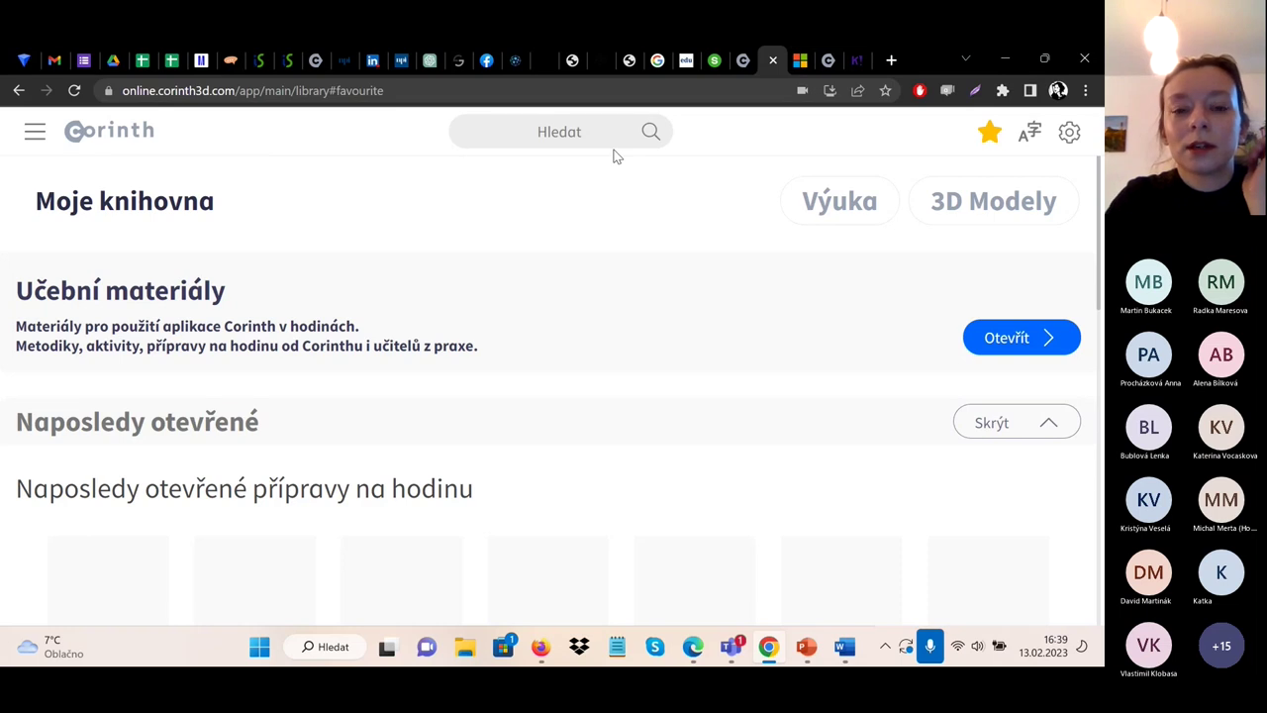
- Switch to the public Corinth website and open the Učební materiály page under Aplikace Corinth
{"action": "left_click", "coordinate": [827, 60]}
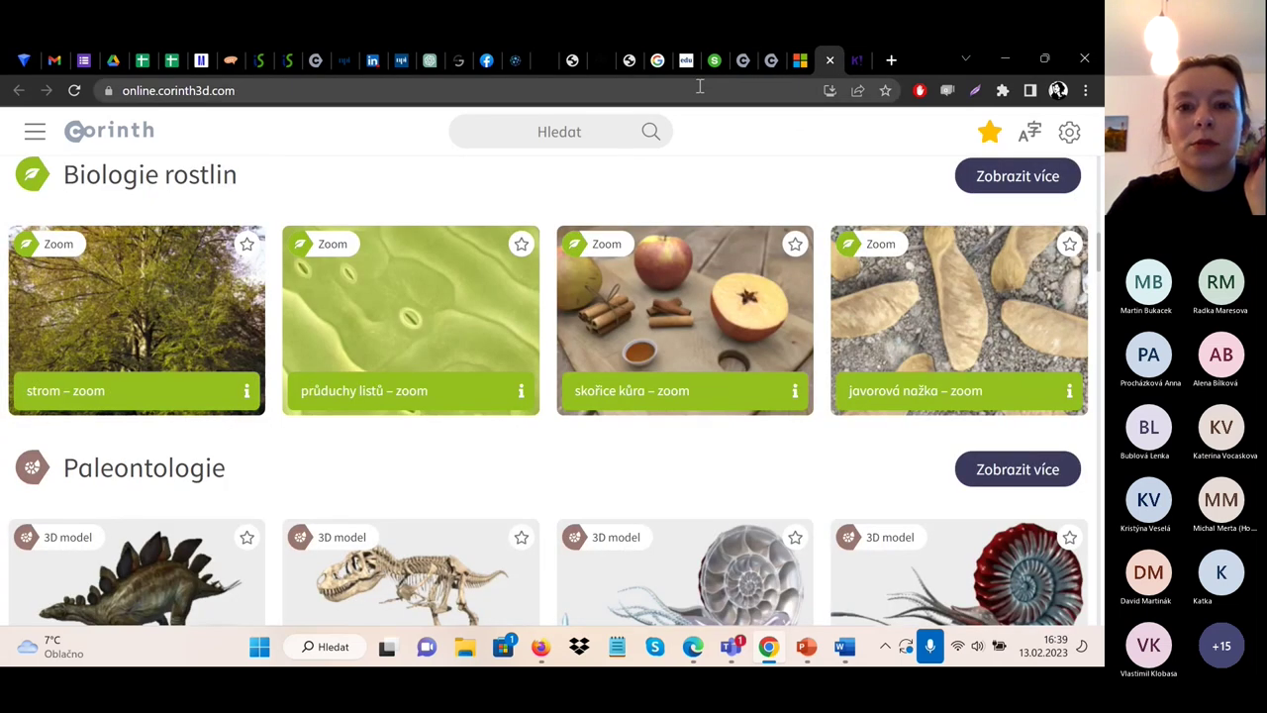
{"action": "left_click", "coordinate": [740, 62]}
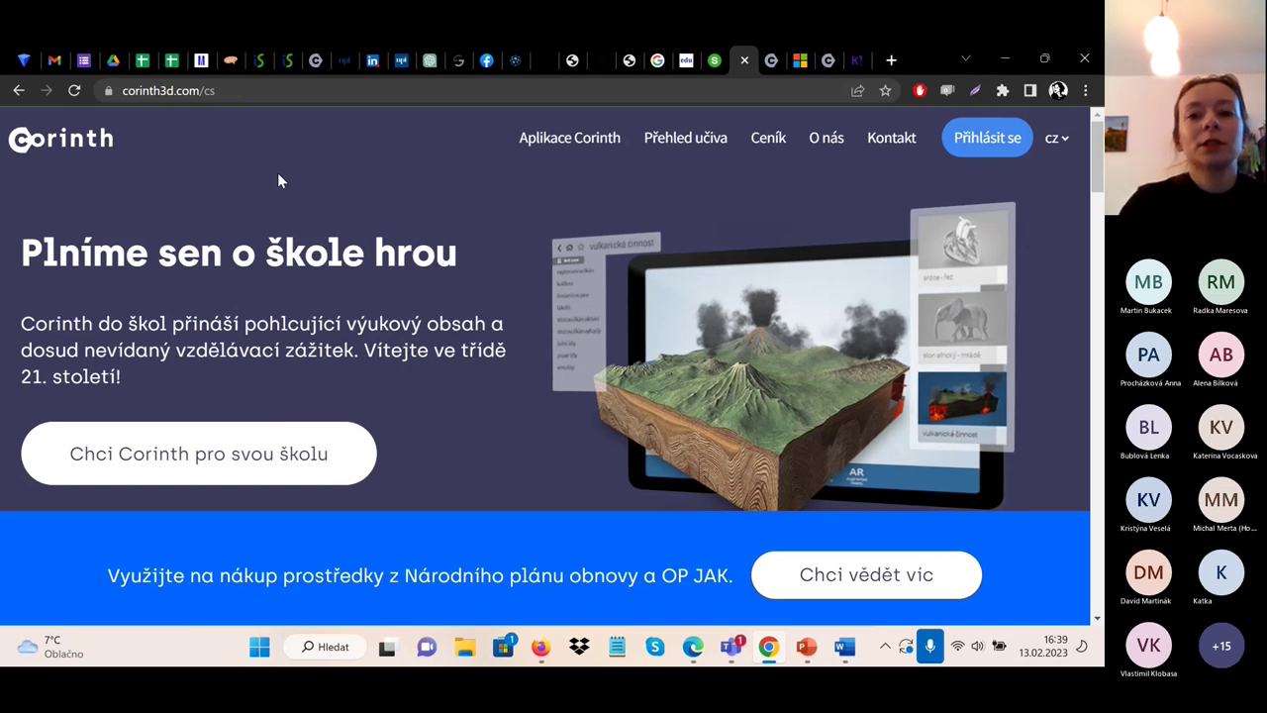
{"action": "mouse_move", "coordinate": [554, 142]}
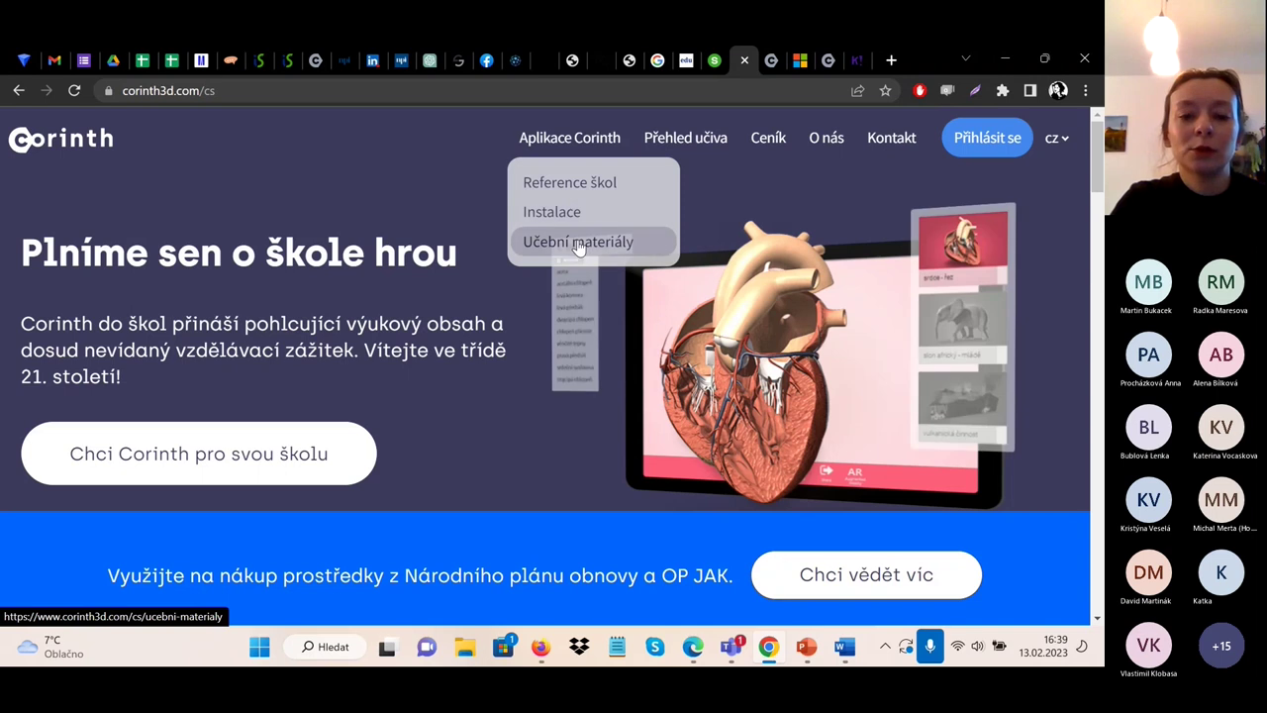
{"action": "left_click", "coordinate": [579, 244]}
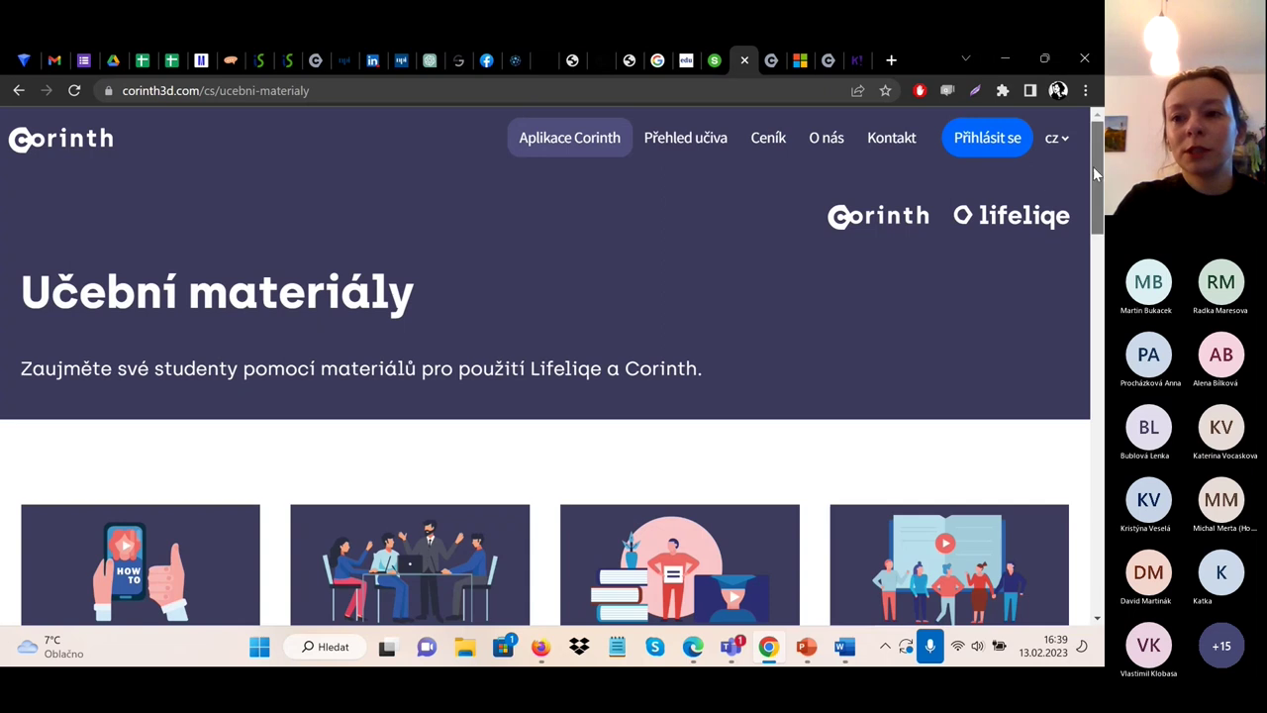
- Open Přípravy od učitelů from the learning materials and look through the teaching tips and activity videos
{"action": "left_click_drag", "start_coordinate": [1093, 166], "coordinate": [1092, 226]}
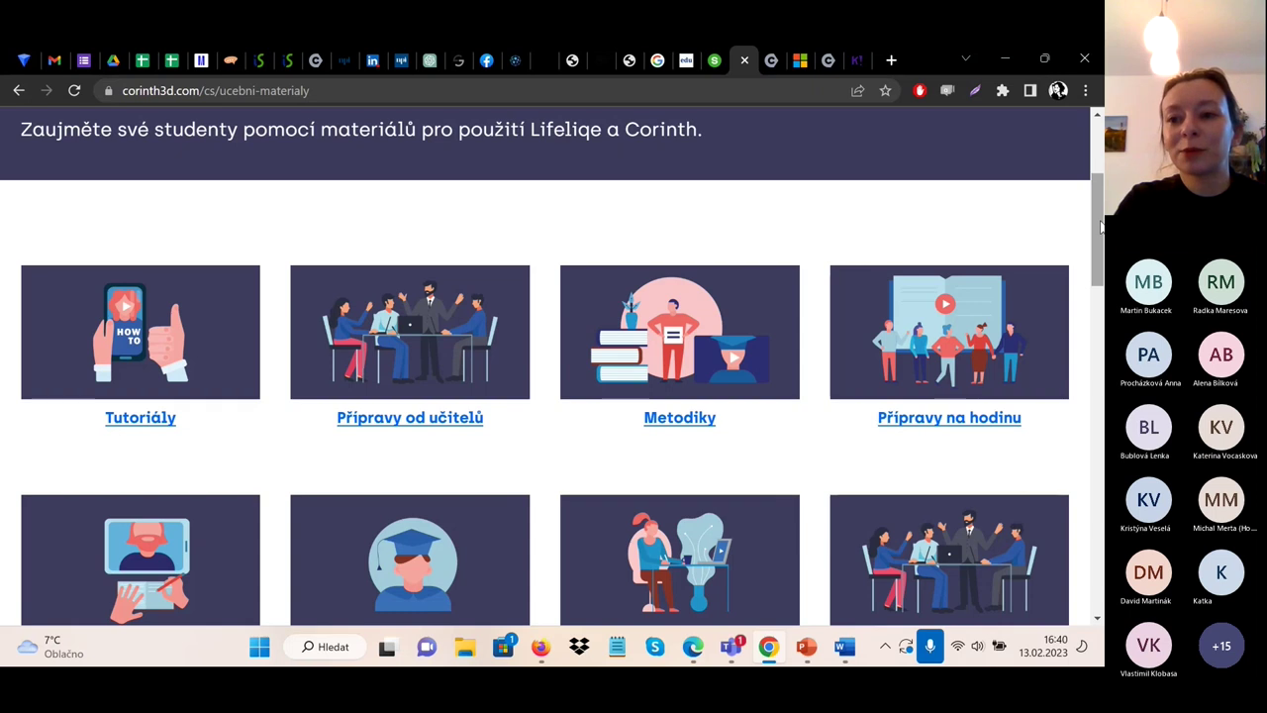
{"action": "scroll", "coordinate": [1101, 227], "scroll_direction": "down", "scroll_amount": 2}
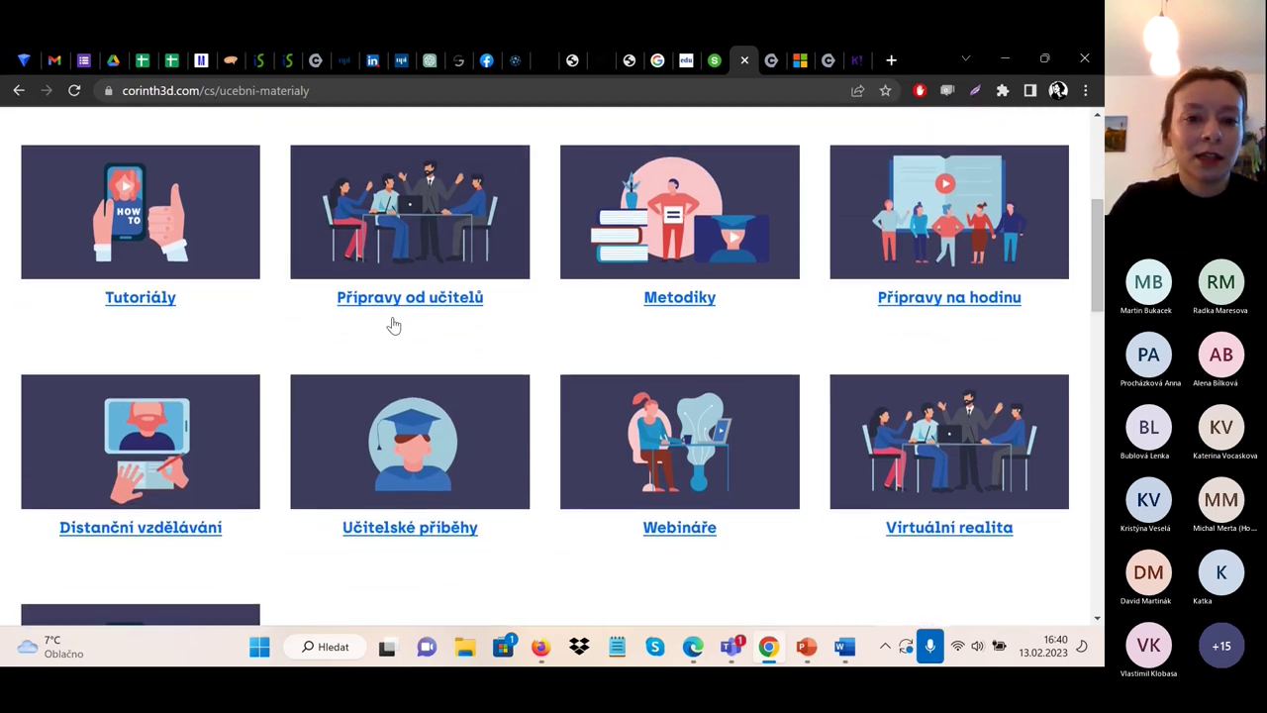
{"action": "left_click", "coordinate": [402, 310]}
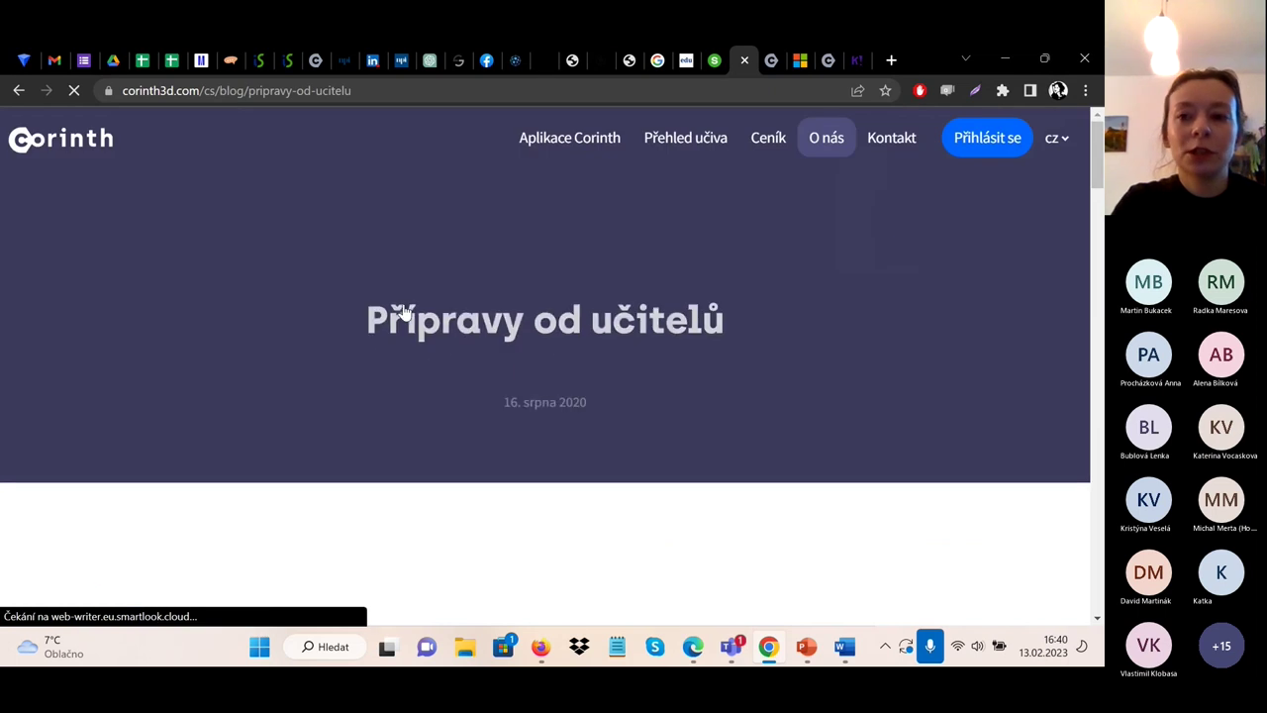
{"action": "left_click_drag", "start_coordinate": [1094, 174], "coordinate": [1096, 233]}
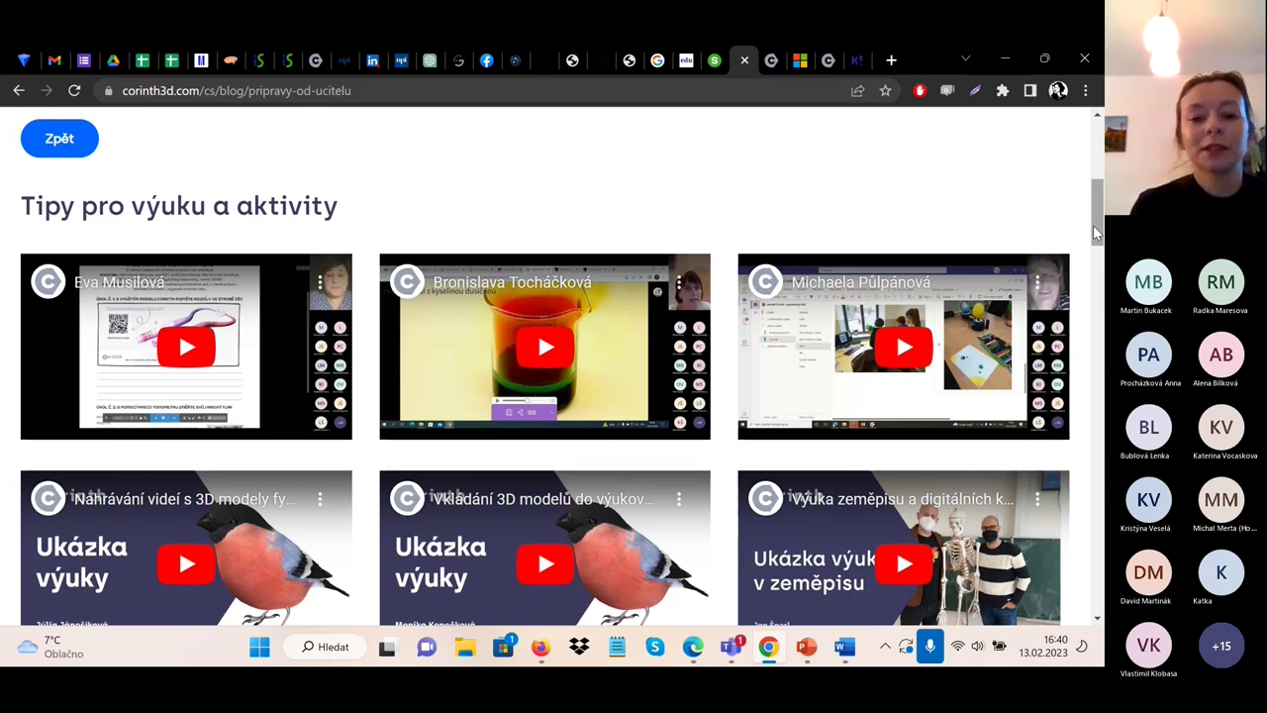
{"action": "left_click_drag", "start_coordinate": [1096, 233], "coordinate": [1093, 280]}
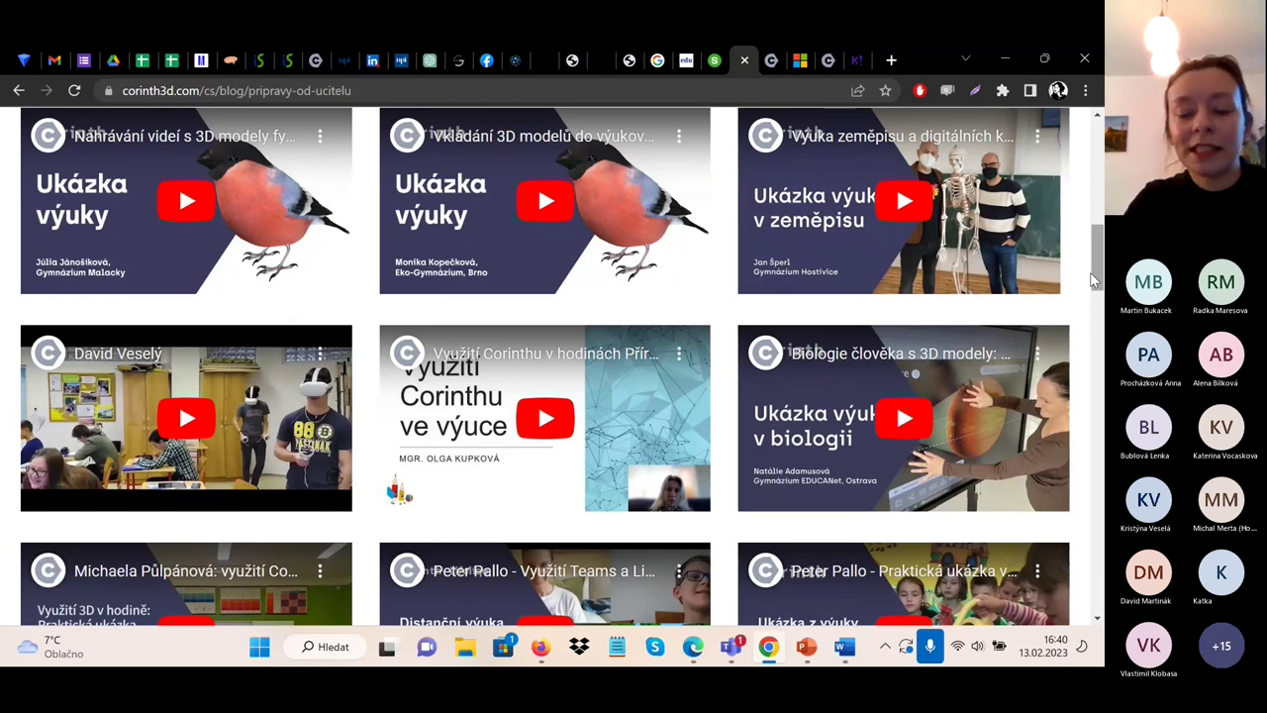
{"action": "left_click_drag", "start_coordinate": [1099, 282], "coordinate": [1090, 155]}
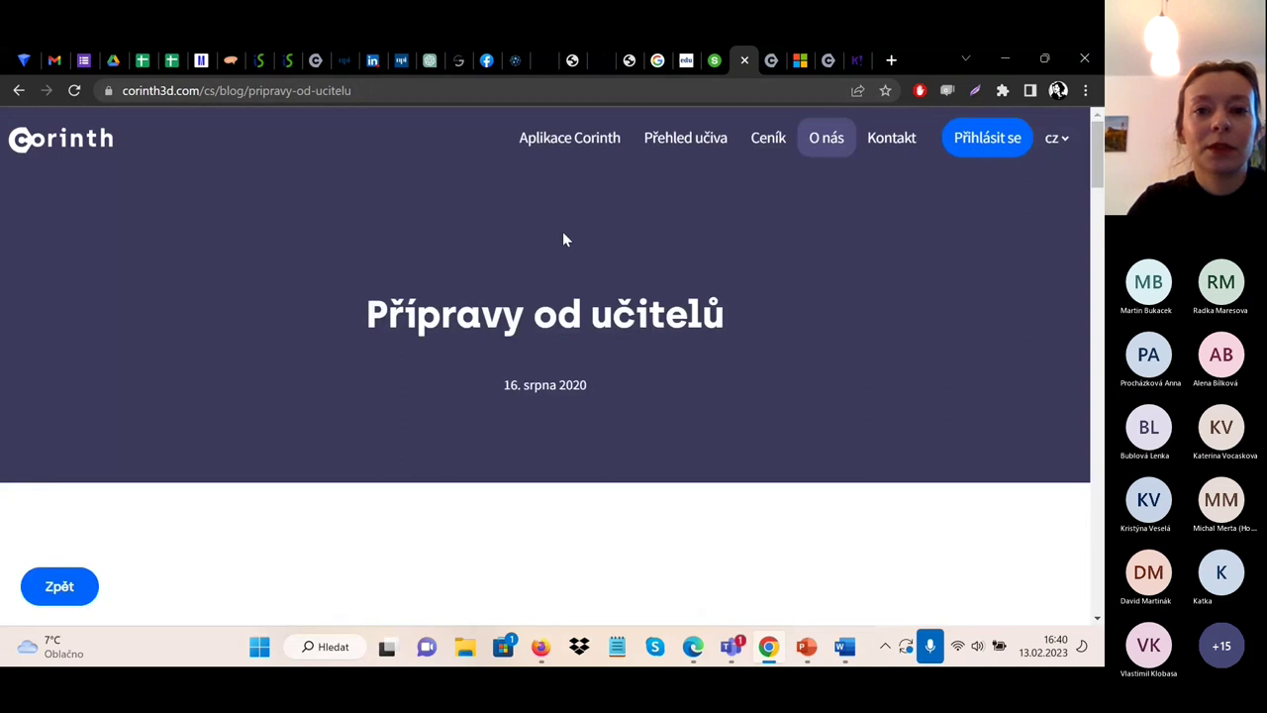
- Return to the learning materials overview, open Metodiky, and look through the Digitální kompetence and Další metodiky articles
{"action": "left_click", "coordinate": [66, 582]}
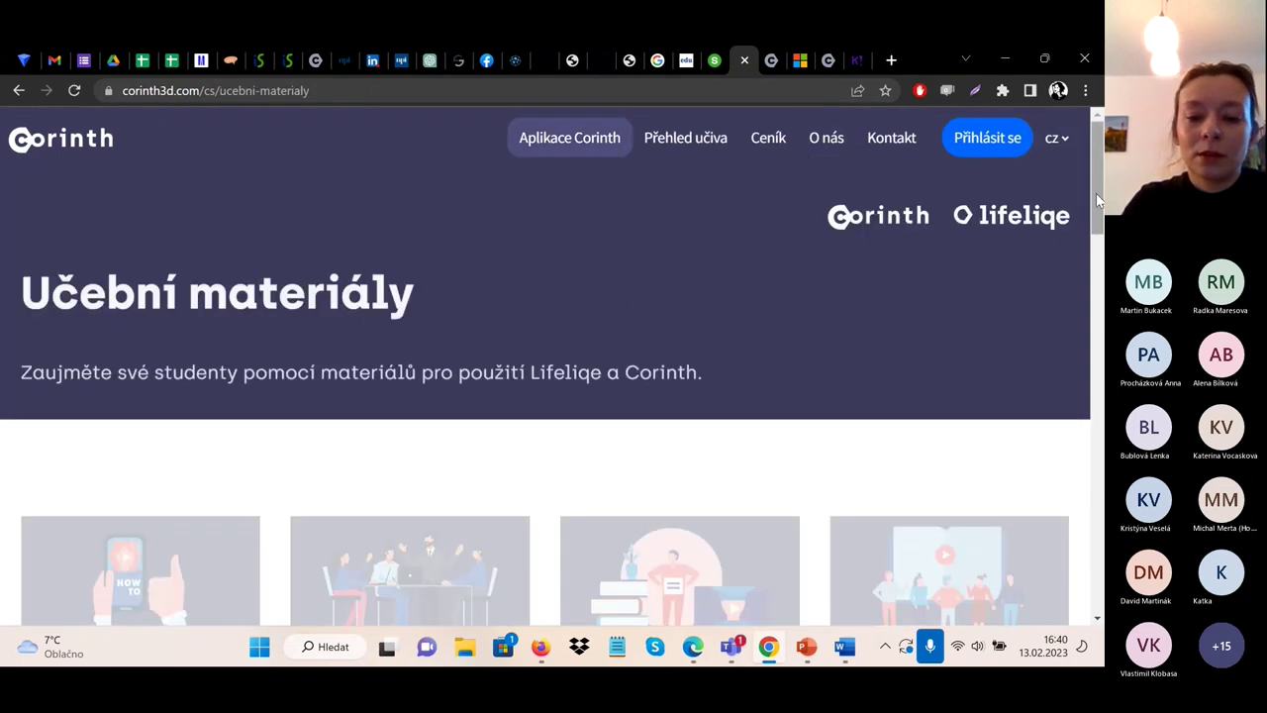
{"action": "scroll", "coordinate": [1095, 193], "scroll_direction": "down", "scroll_amount": 3}
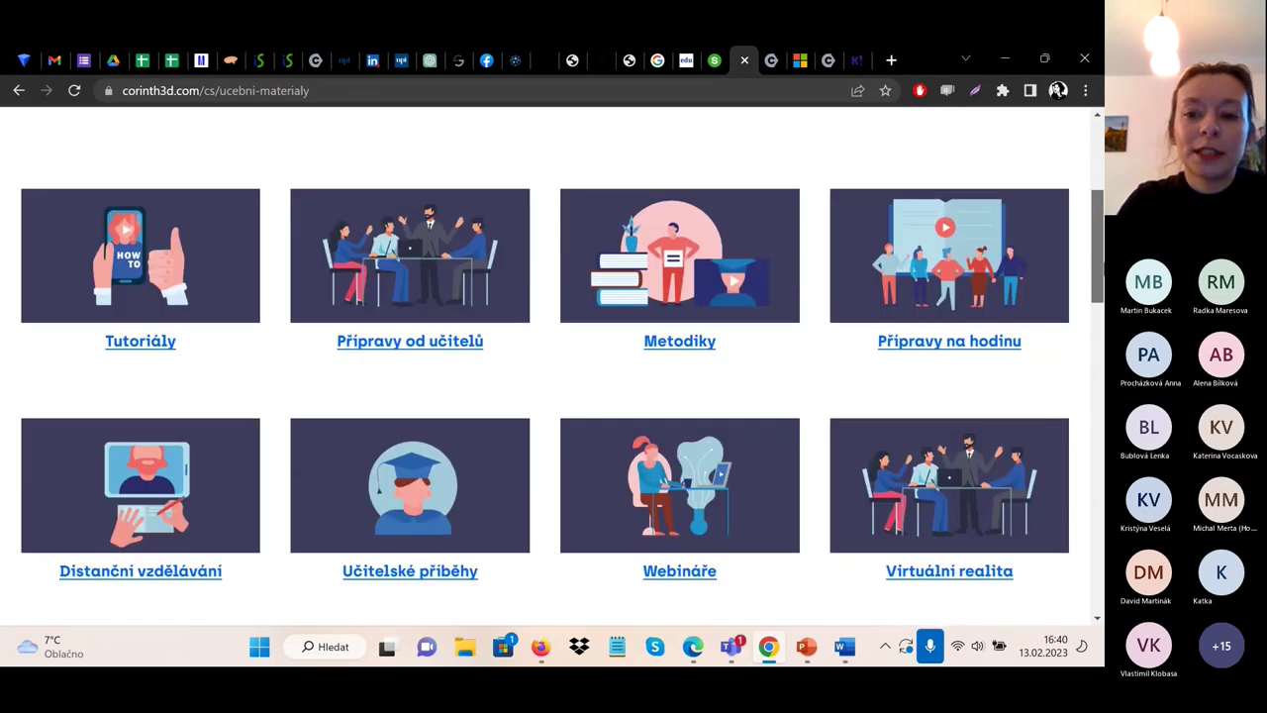
{"action": "scroll", "coordinate": [554, 366], "scroll_direction": "down", "scroll_amount": 1}
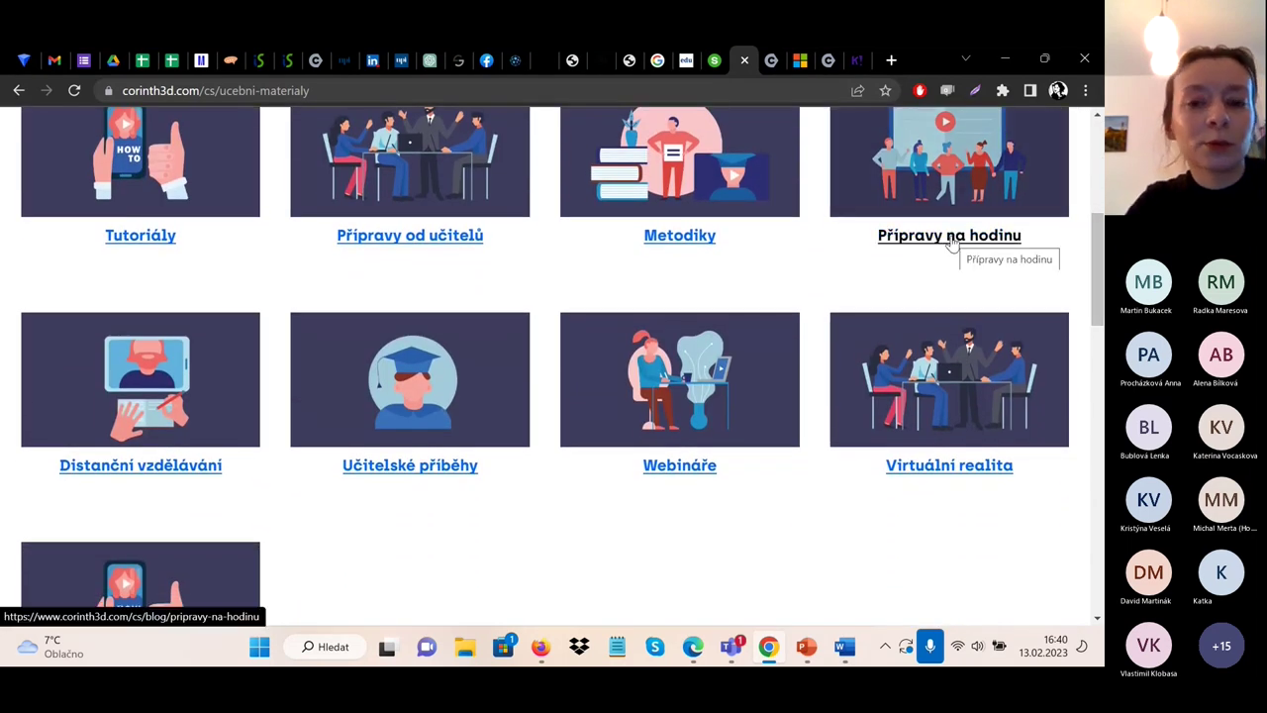
{"action": "left_click", "coordinate": [680, 236]}
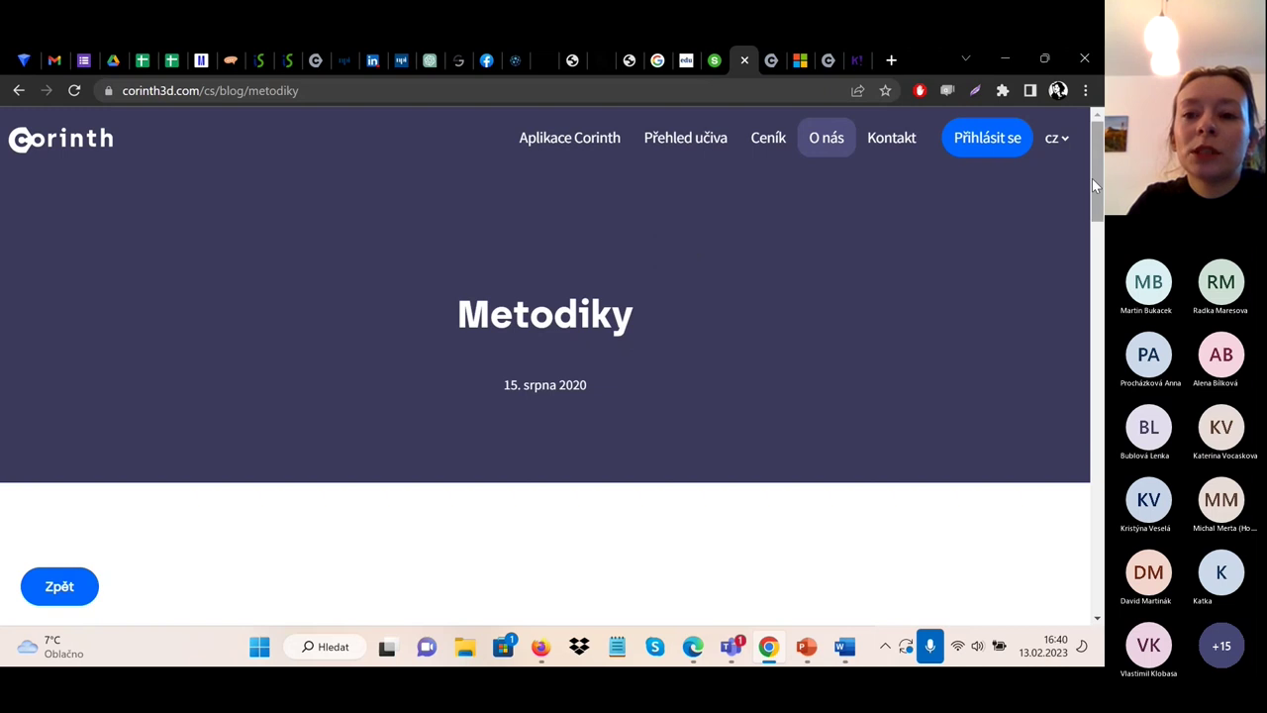
{"action": "scroll", "coordinate": [1092, 178], "scroll_direction": "down", "scroll_amount": 4}
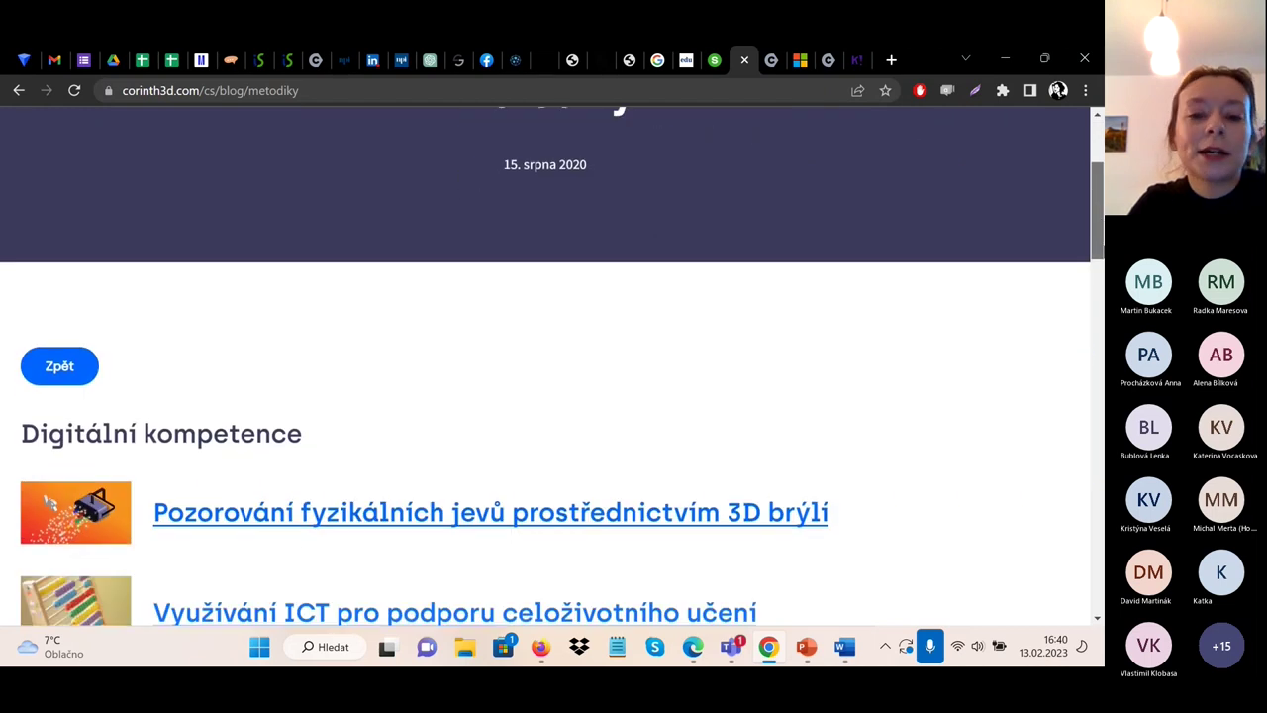
{"action": "scroll", "coordinate": [1099, 310], "scroll_direction": "down", "scroll_amount": 3}
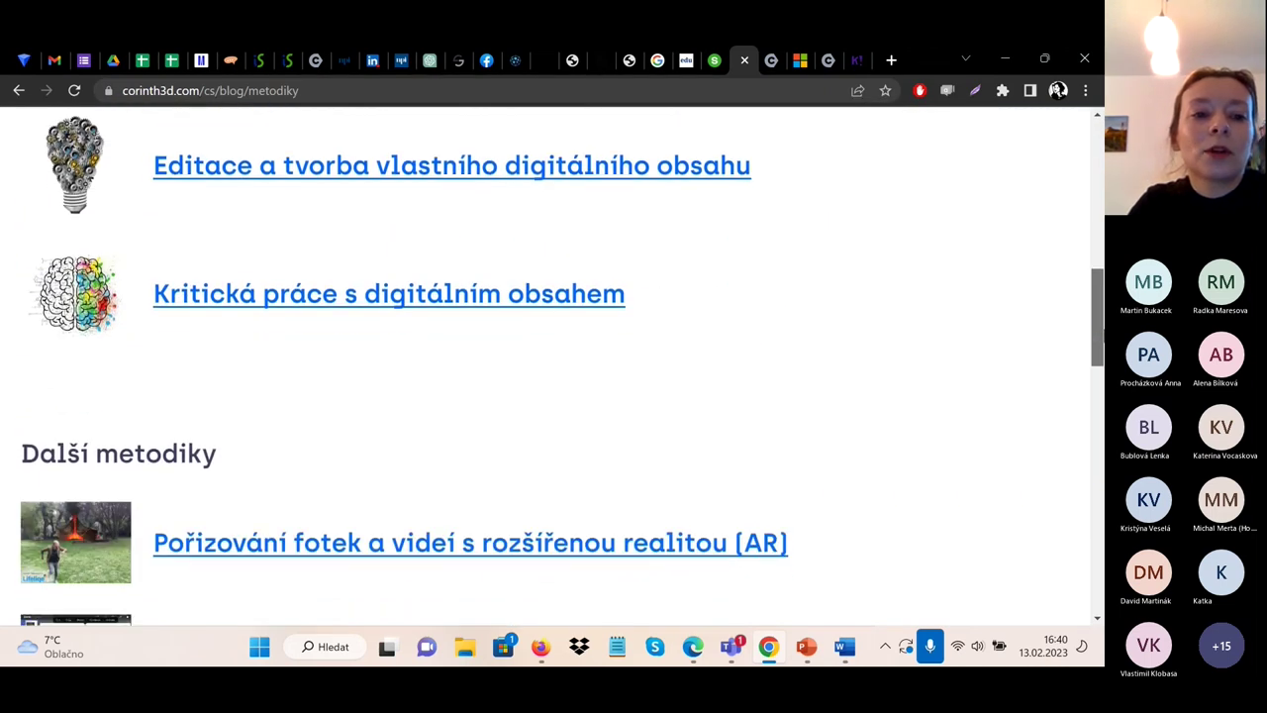
{"action": "scroll", "coordinate": [1099, 310], "scroll_direction": "up", "scroll_amount": 2}
{"action": "left_click_drag", "start_coordinate": [1100, 310], "coordinate": [1096, 282]}
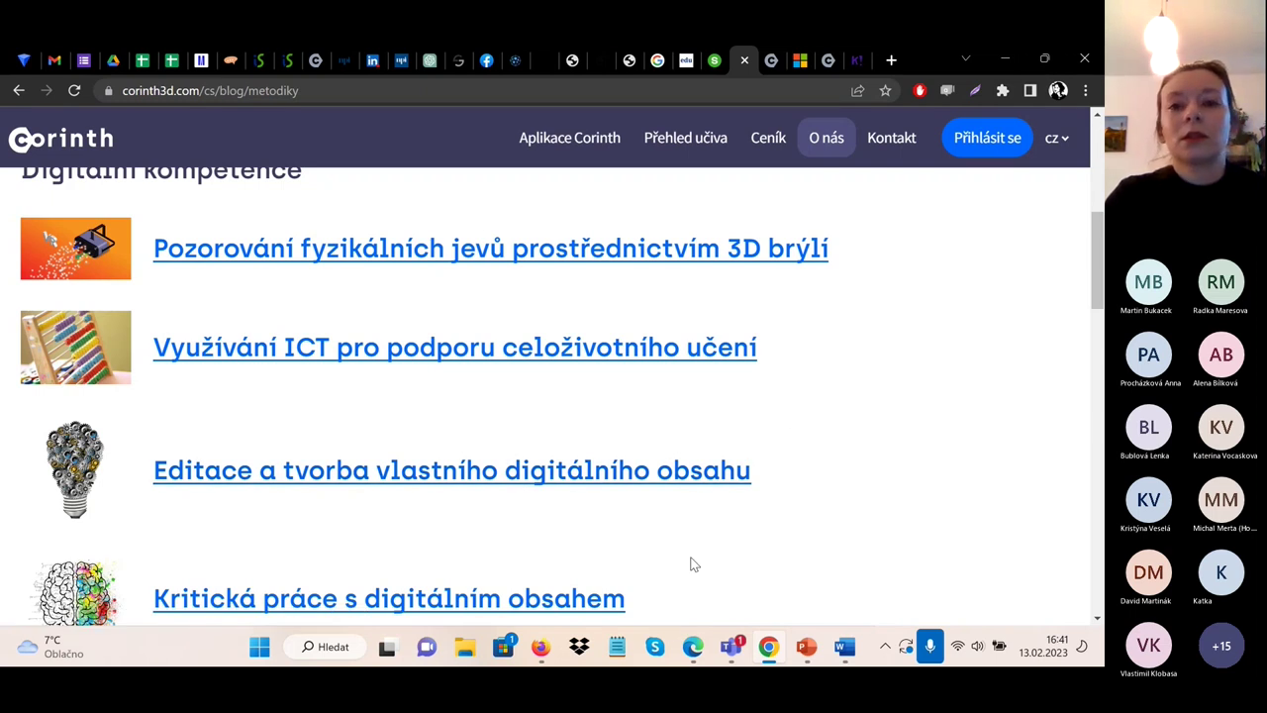
- Return to the Corinth online library, search for the suggested term amanita, and show only 3D models
{"action": "left_click", "coordinate": [770, 63]}
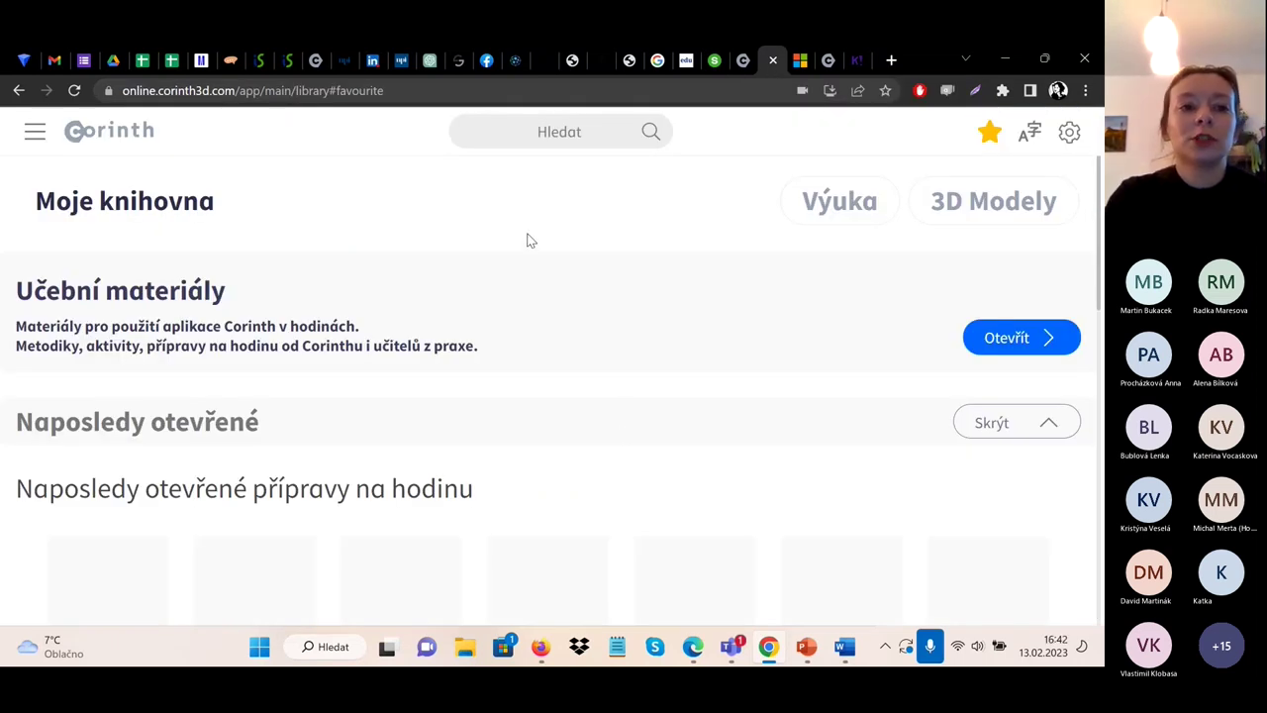
{"action": "left_click", "coordinate": [542, 133]}
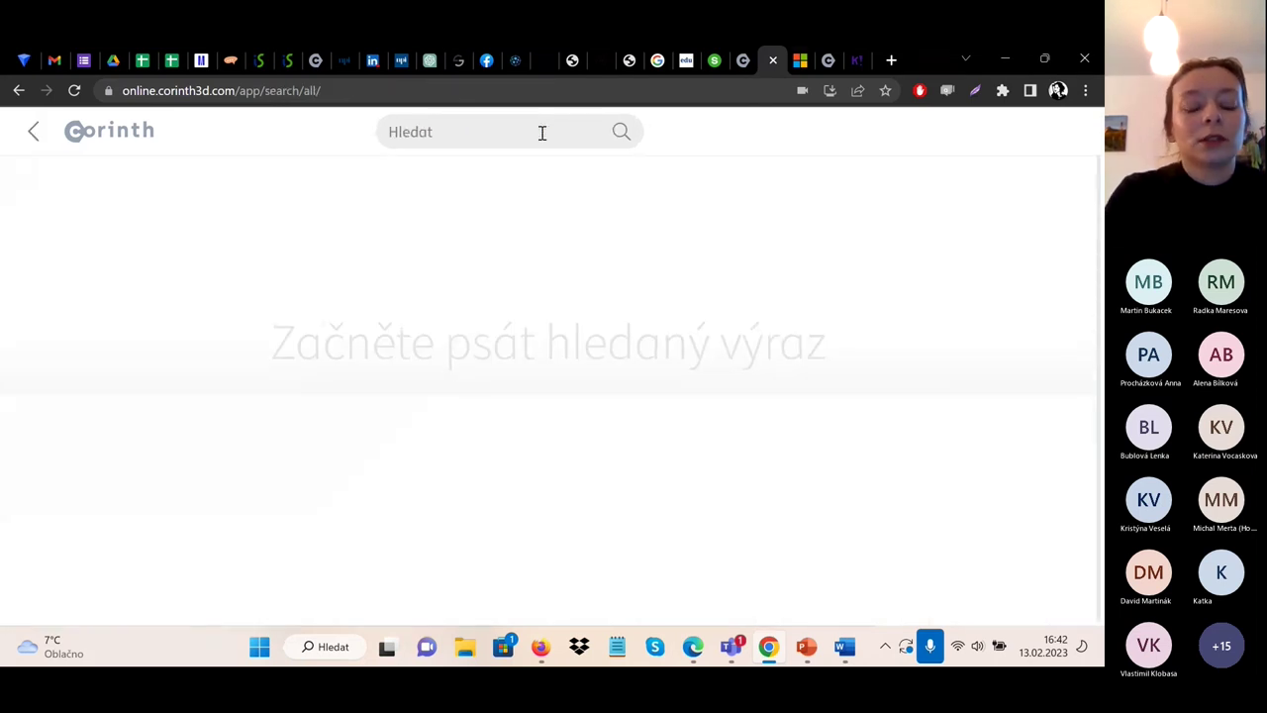
{"action": "type", "text": "am"}
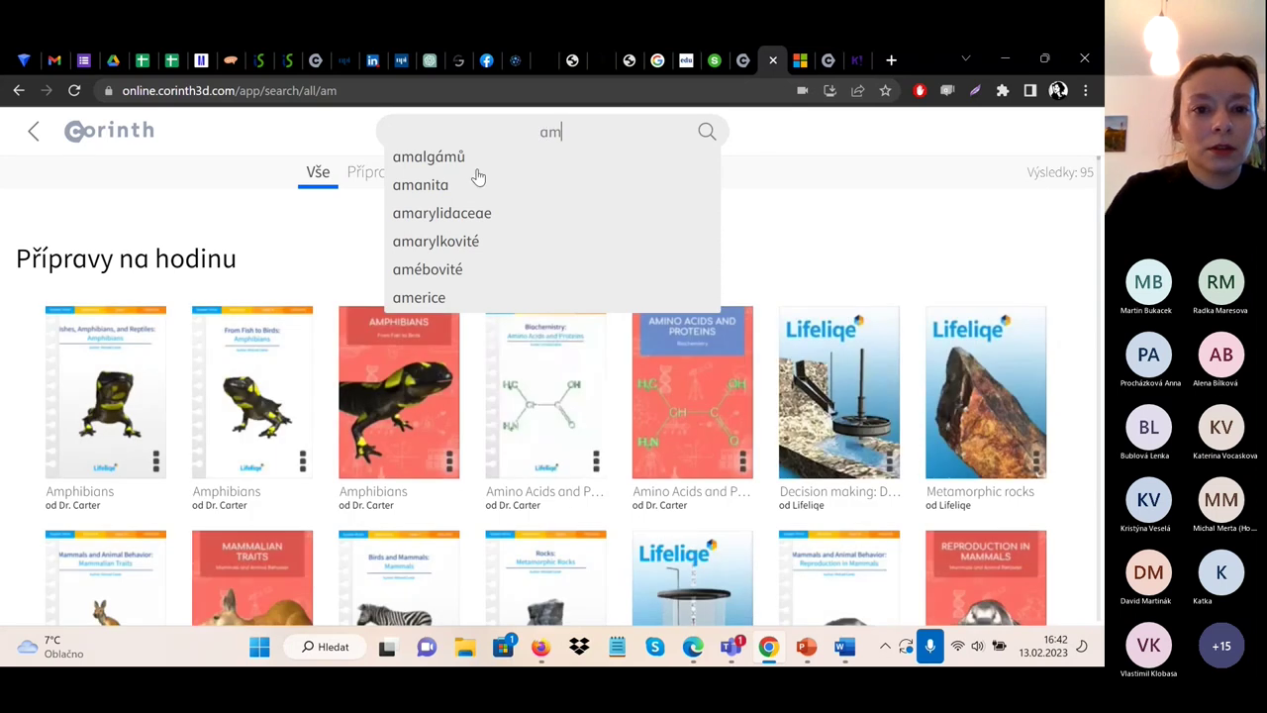
{"action": "left_click", "coordinate": [426, 184]}
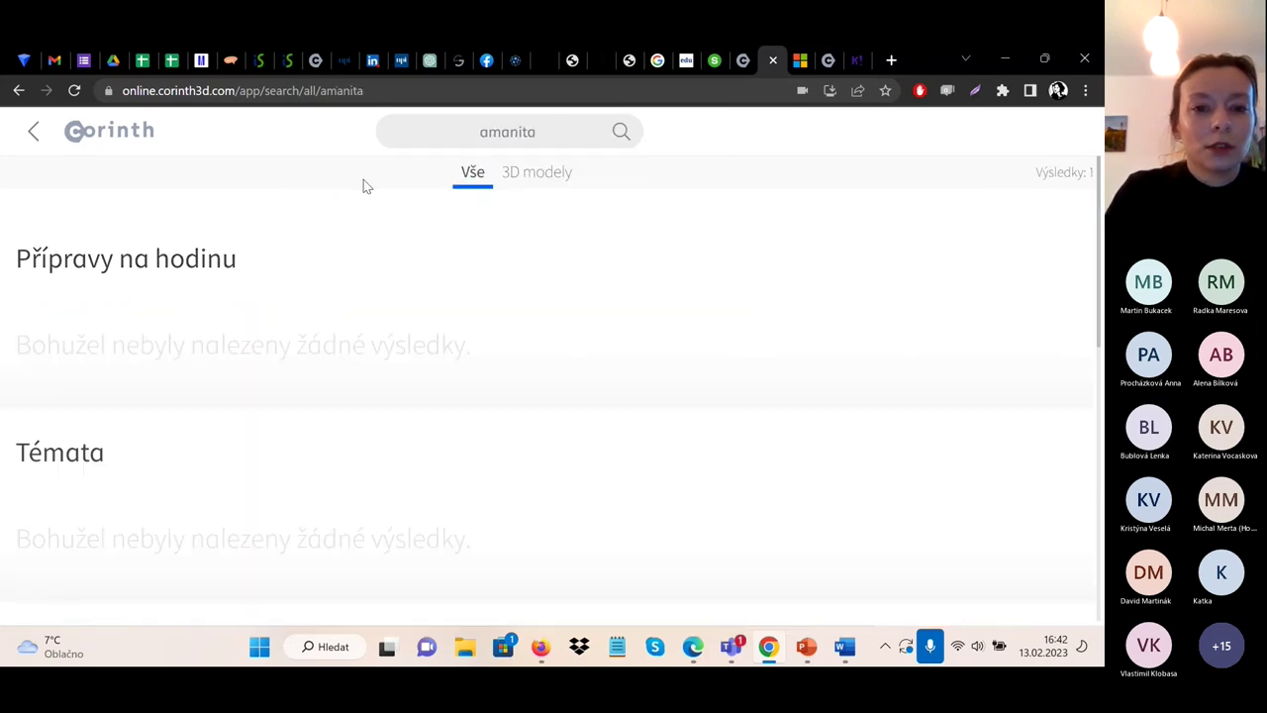
{"action": "left_click", "coordinate": [508, 178]}
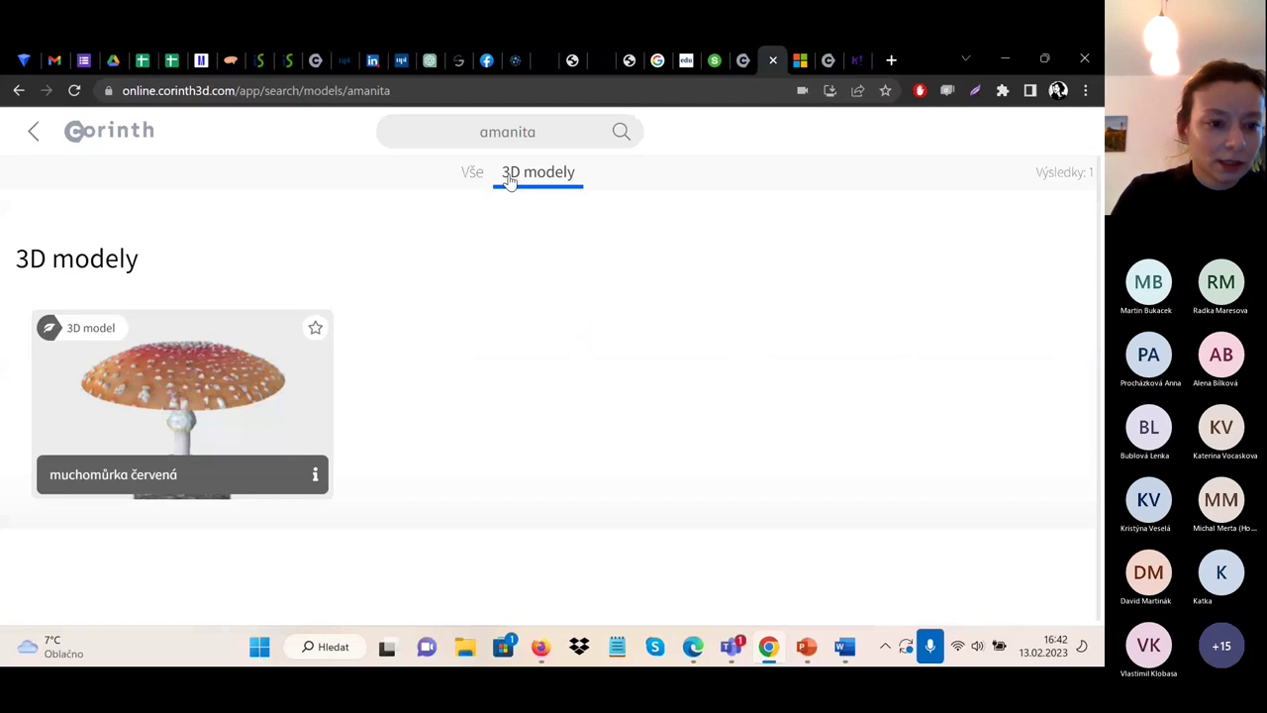
- Open the muchomůrka červená 3D model and highlight its prstenec part
{"action": "left_click", "coordinate": [188, 398]}
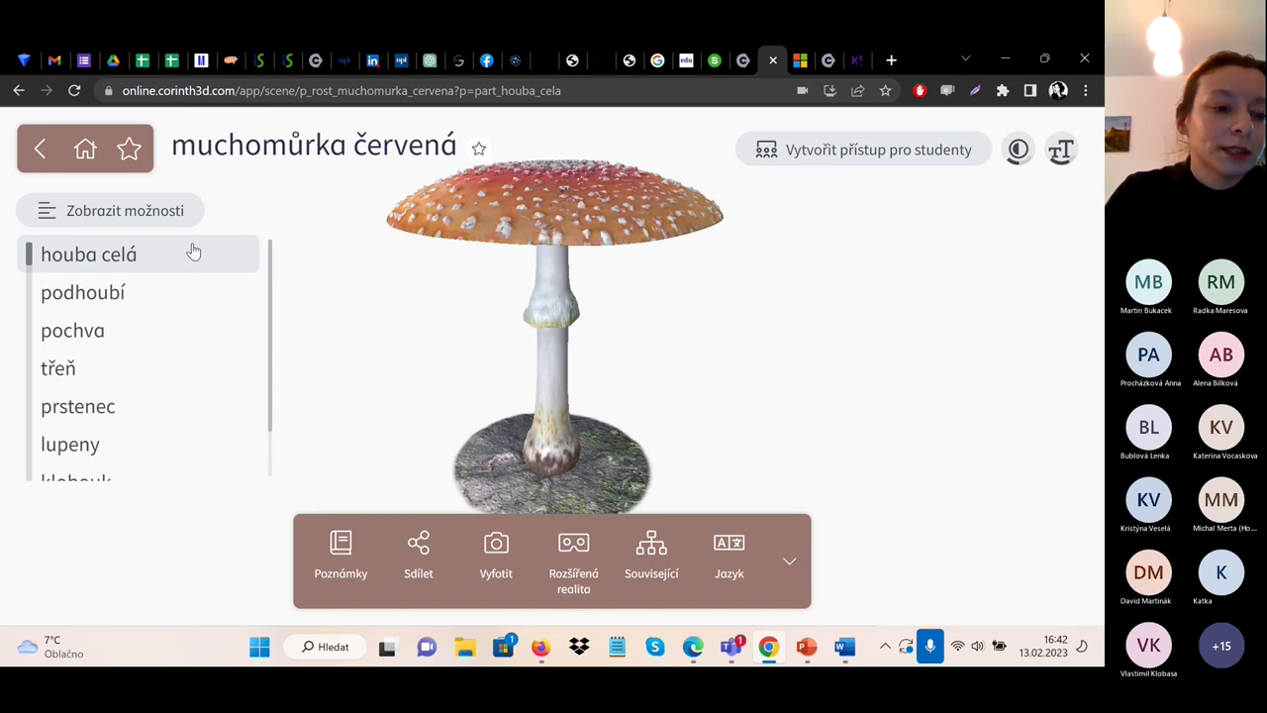
{"action": "left_click", "coordinate": [104, 416]}
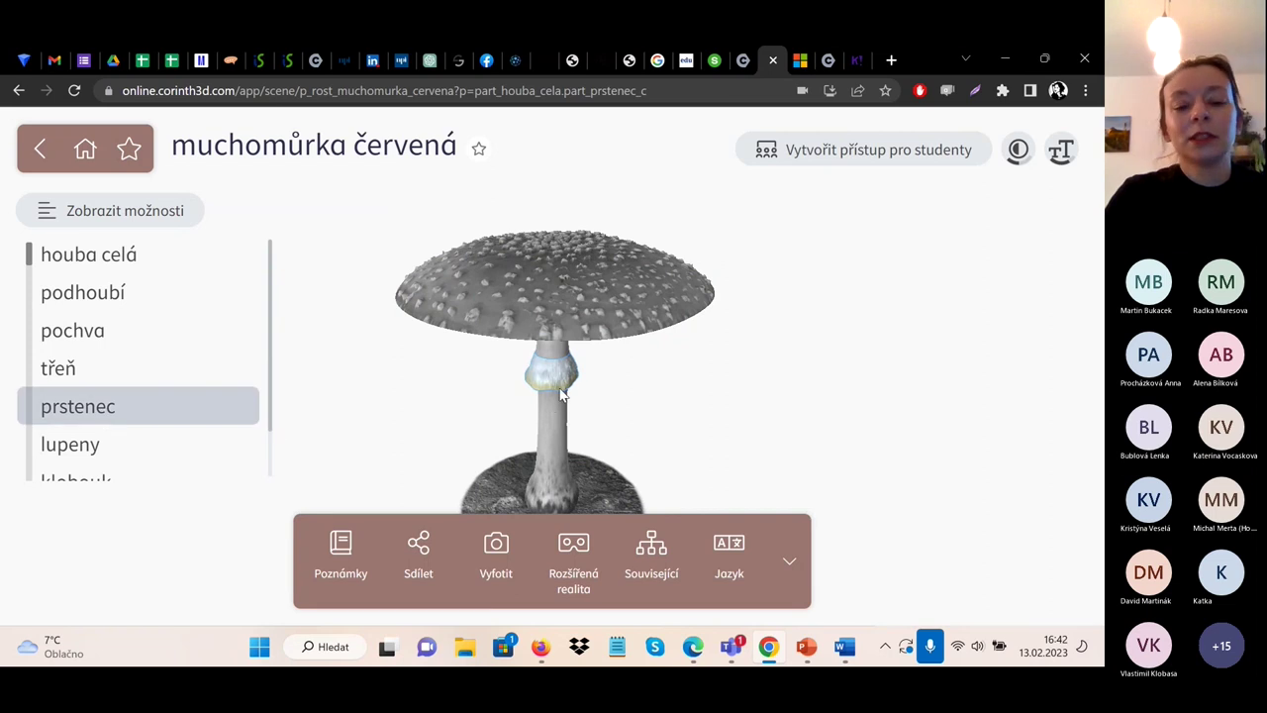
{"action": "mouse_move", "coordinate": [568, 311]}
{"action": "left_mouse_down"}
{"action": "mouse_move", "coordinate": [556, 277]}
{"action": "mouse_move", "coordinate": [573, 317]}
{"action": "left_mouse_up"}
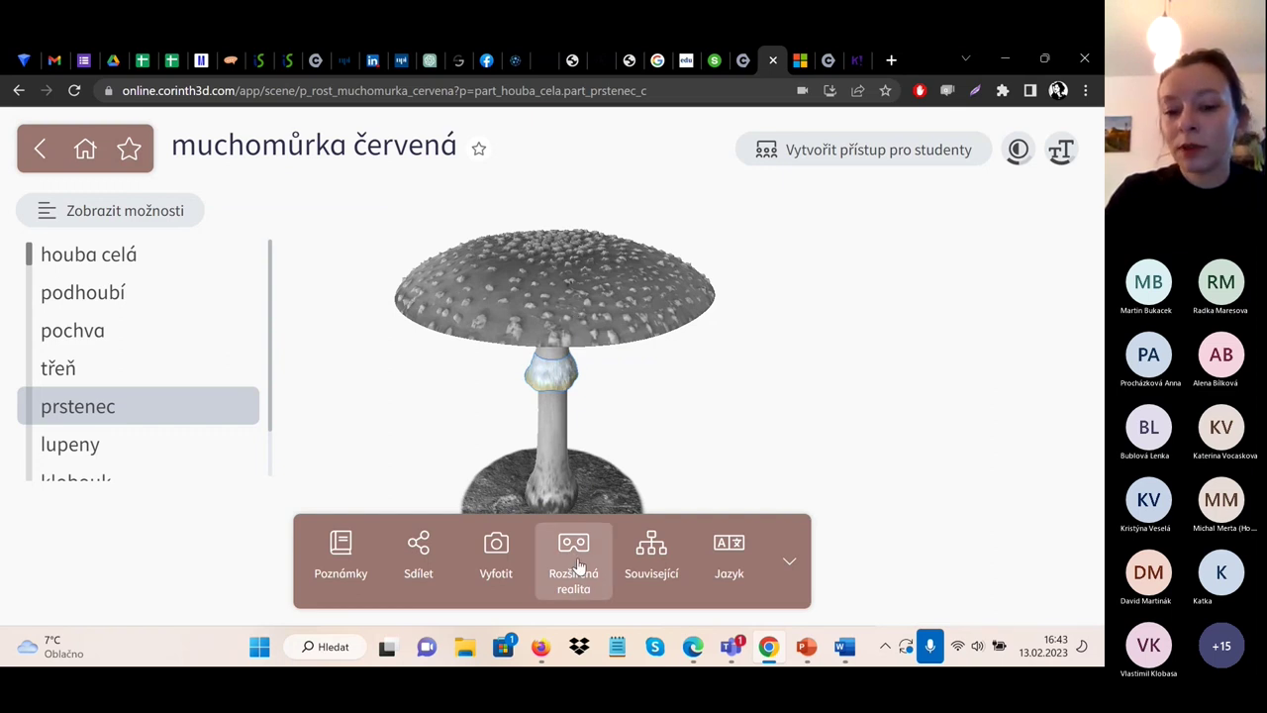
- Capture a screenshot of the mushroom scene with the ring highlighted and review the options for saving captures
{"action": "left_click", "coordinate": [507, 569]}
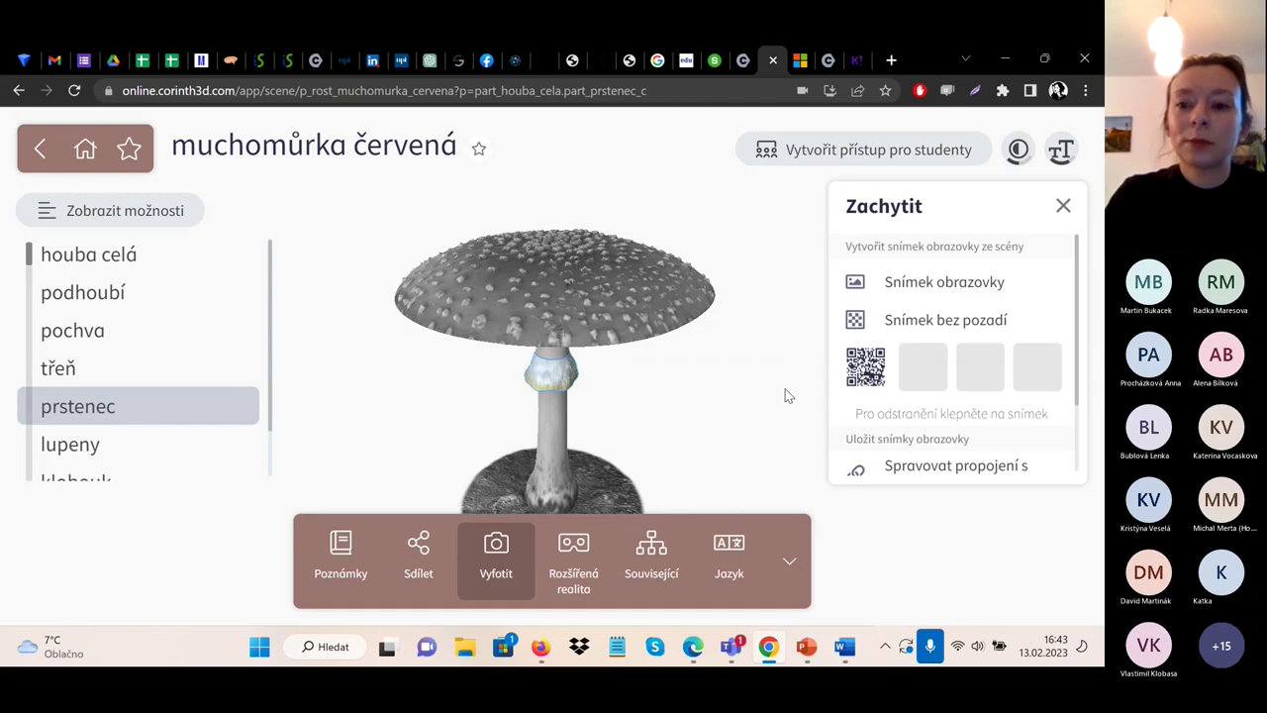
{"action": "left_click", "coordinate": [943, 286]}
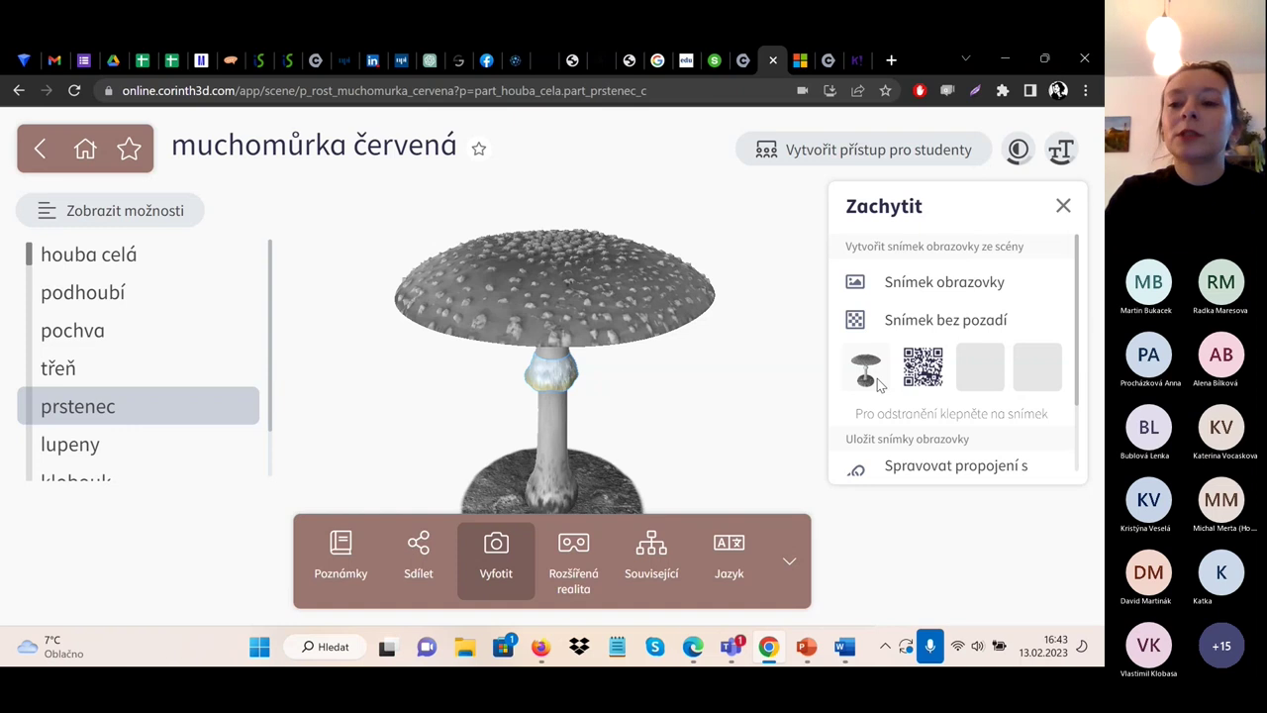
{"action": "left_click_drag", "start_coordinate": [1081, 306], "coordinate": [1082, 350]}
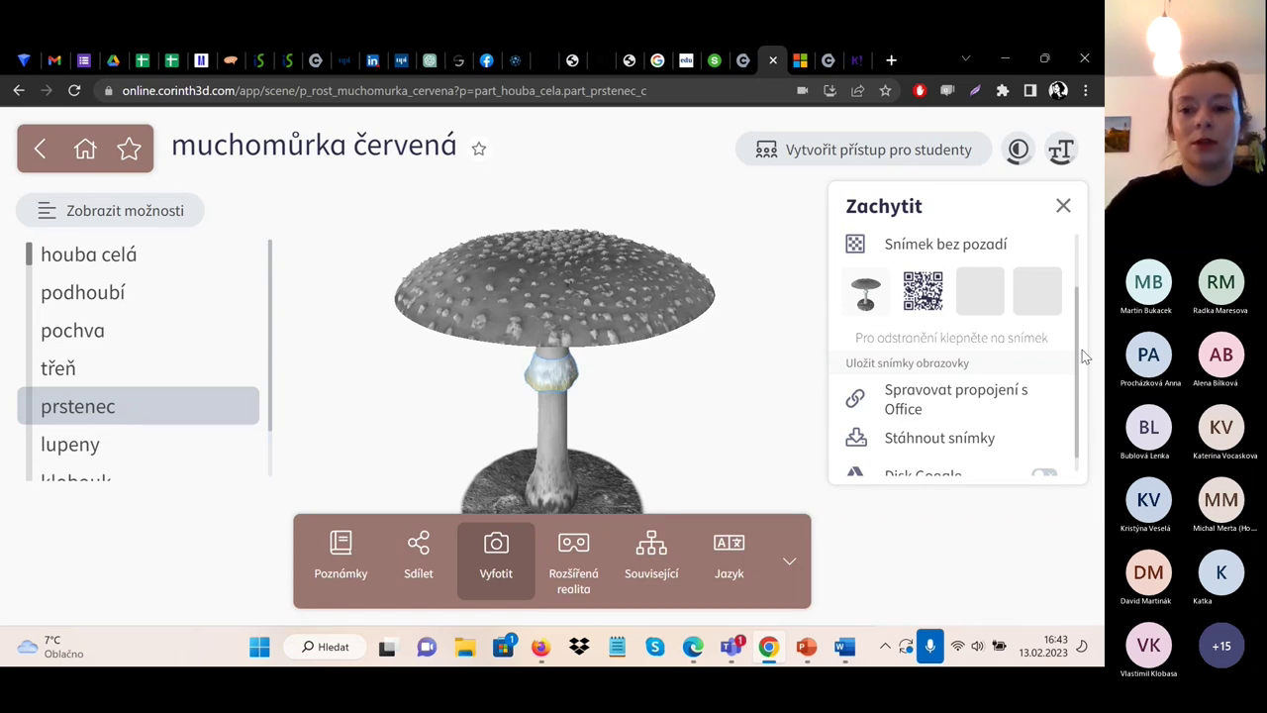
{"action": "scroll", "coordinate": [1081, 317], "scroll_direction": "up", "scroll_amount": 2}
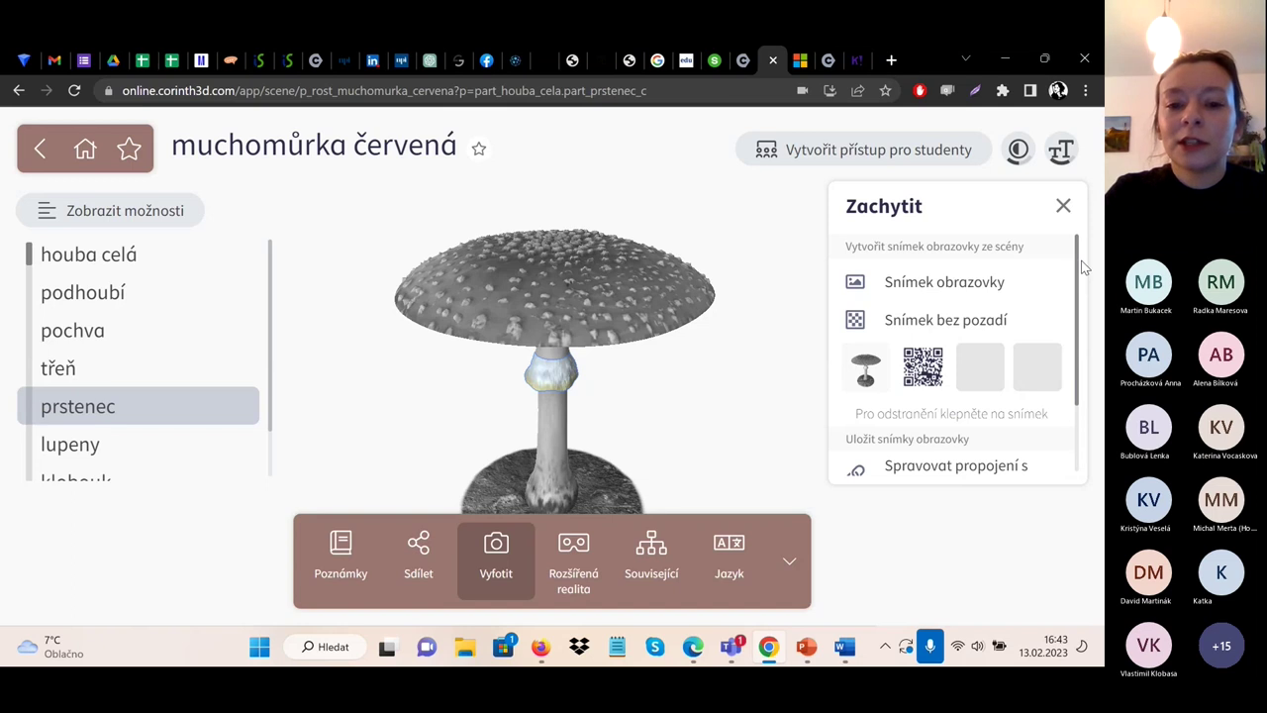
- Clear the prstenec highlight to show the whole mushroom and rotate the model to view it from below the cap
{"action": "left_click", "coordinate": [131, 535]}
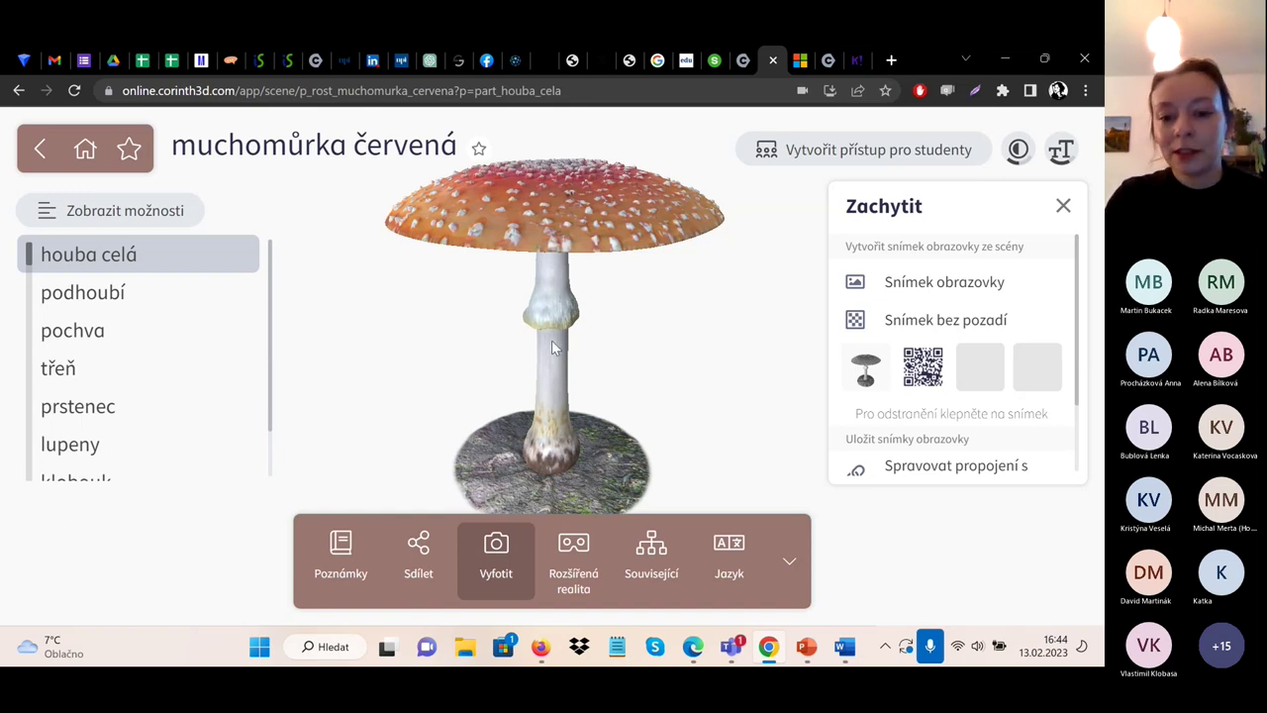
{"action": "left_click_drag", "start_coordinate": [594, 266], "coordinate": [460, 211]}
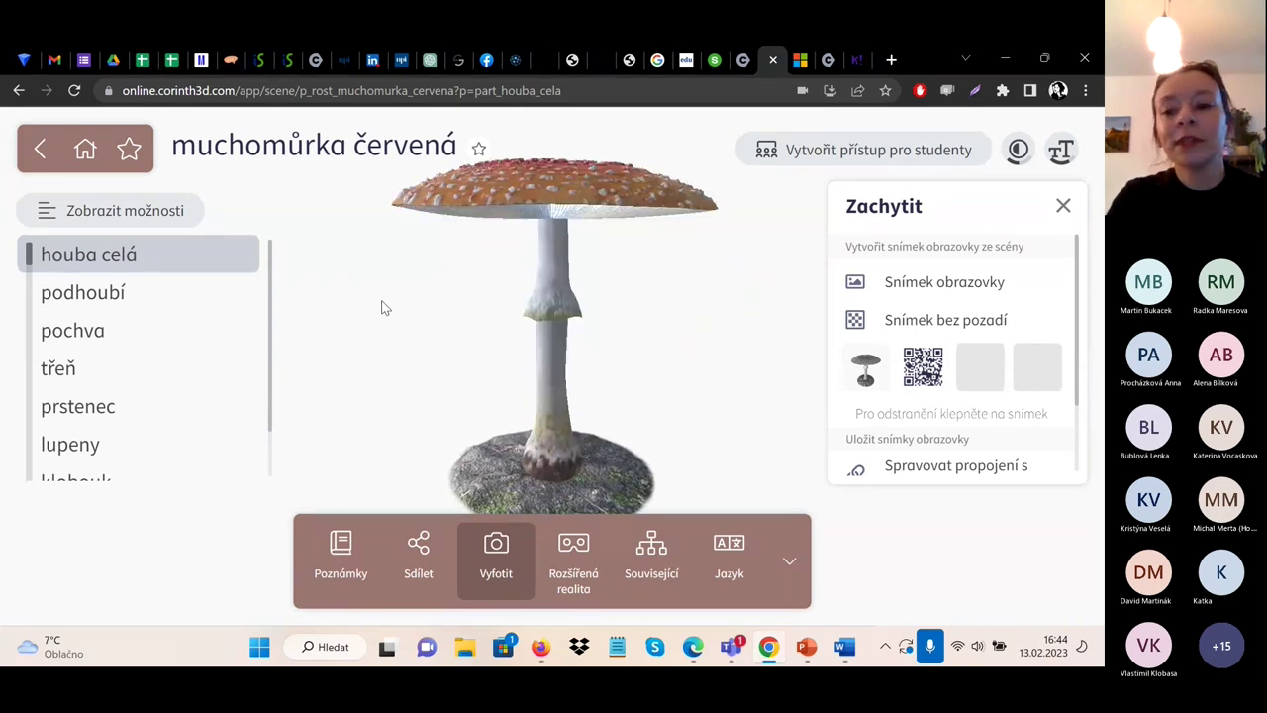
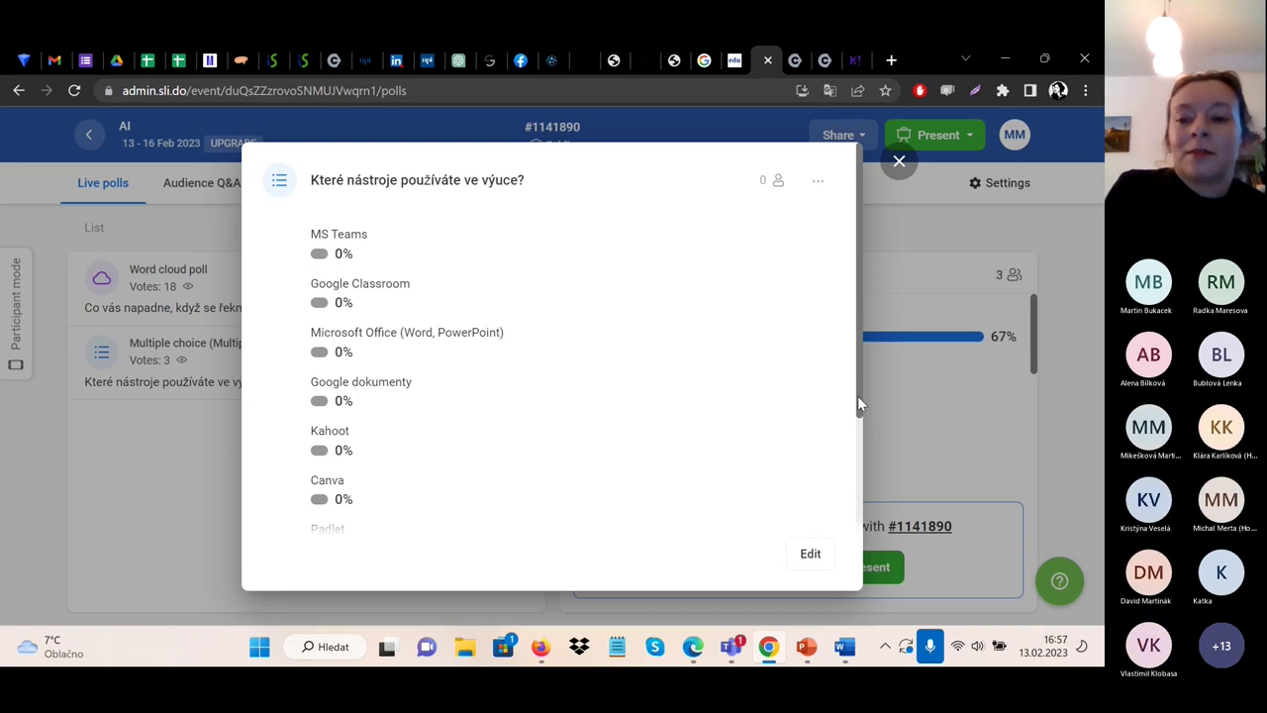
- Review the answer options and settings of the "Které nástroje používáte ve výuce?" poll in its editor, and close it unchanged
{"action": "scroll", "coordinate": [857, 395], "scroll_direction": "down", "scroll_amount": 1}
{"action": "scroll", "coordinate": [853, 393], "scroll_direction": "up", "scroll_amount": 1}
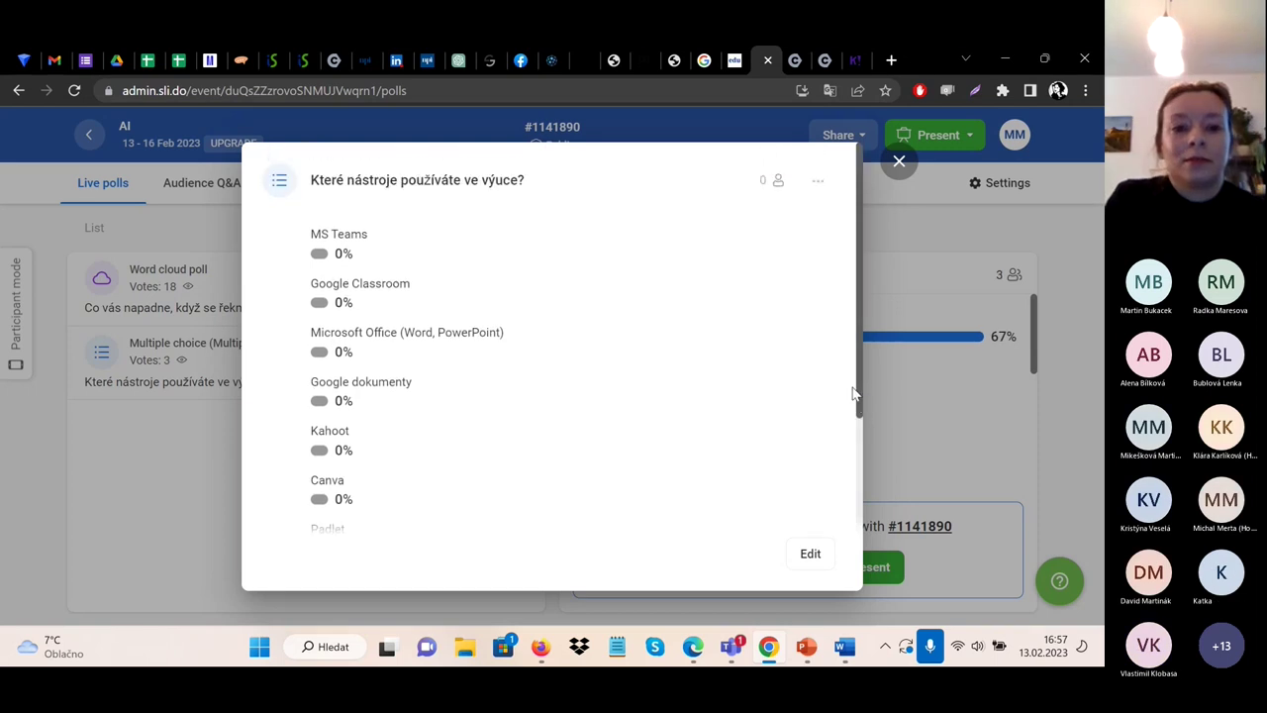
{"action": "left_click", "coordinate": [817, 560]}
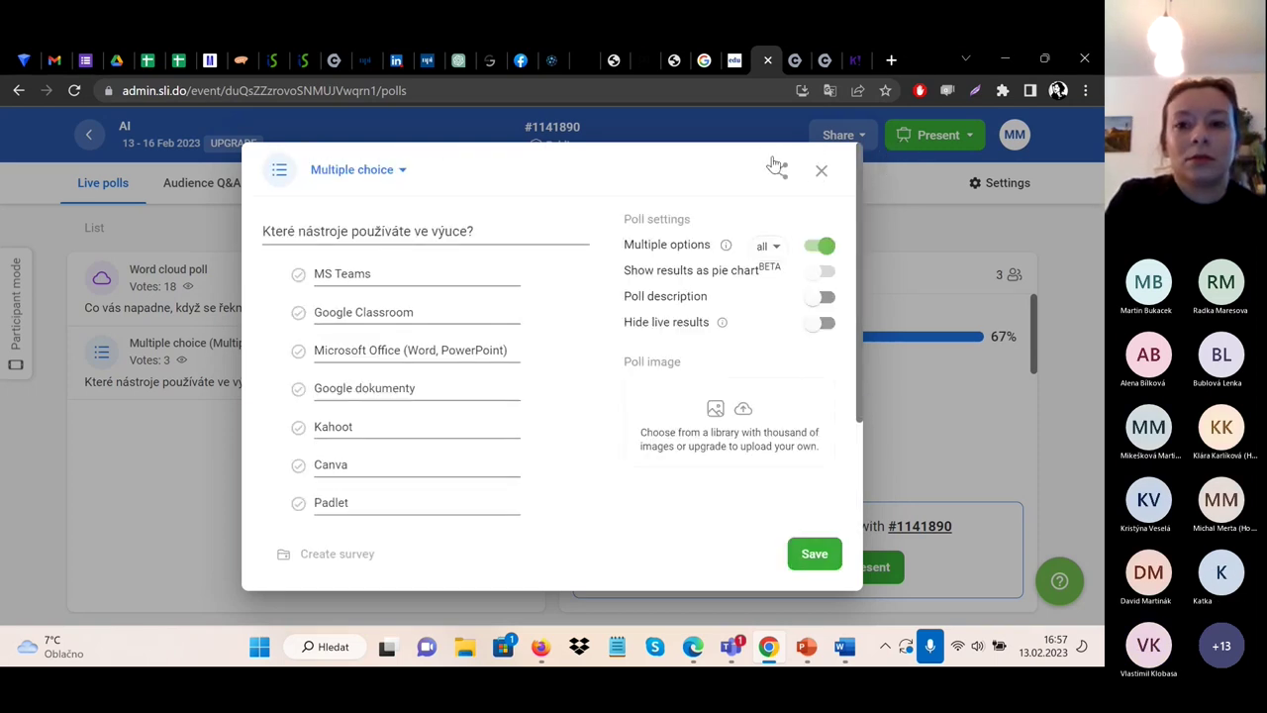
{"action": "left_click", "coordinate": [820, 170]}
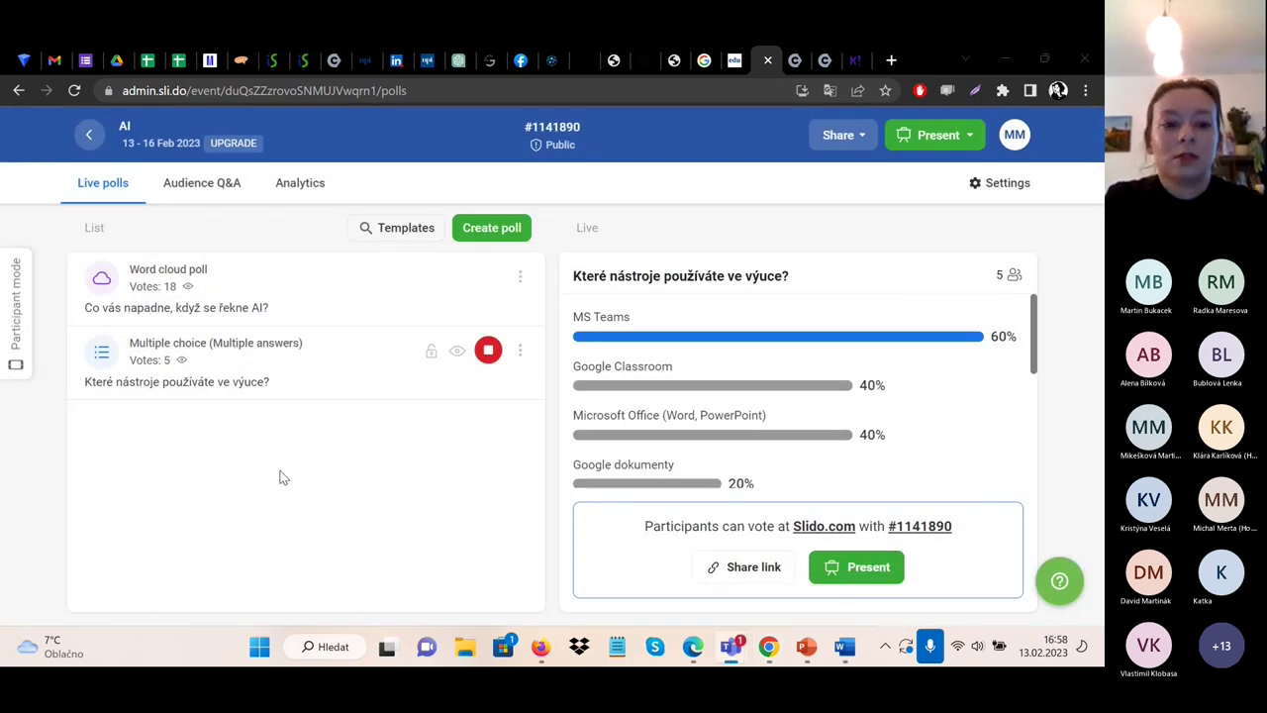
- Examine the live results of the teaching tools poll down to the Jiné option at a larger page zoom, waiting out the unresponsive page
{"action": "mouse_move", "coordinate": [1035, 362]}
{"action": "left_mouse_down"}
{"action": "mouse_move", "coordinate": [1030, 443]}
{"action": "mouse_move", "coordinate": [1036, 354]}
{"action": "left_mouse_up"}
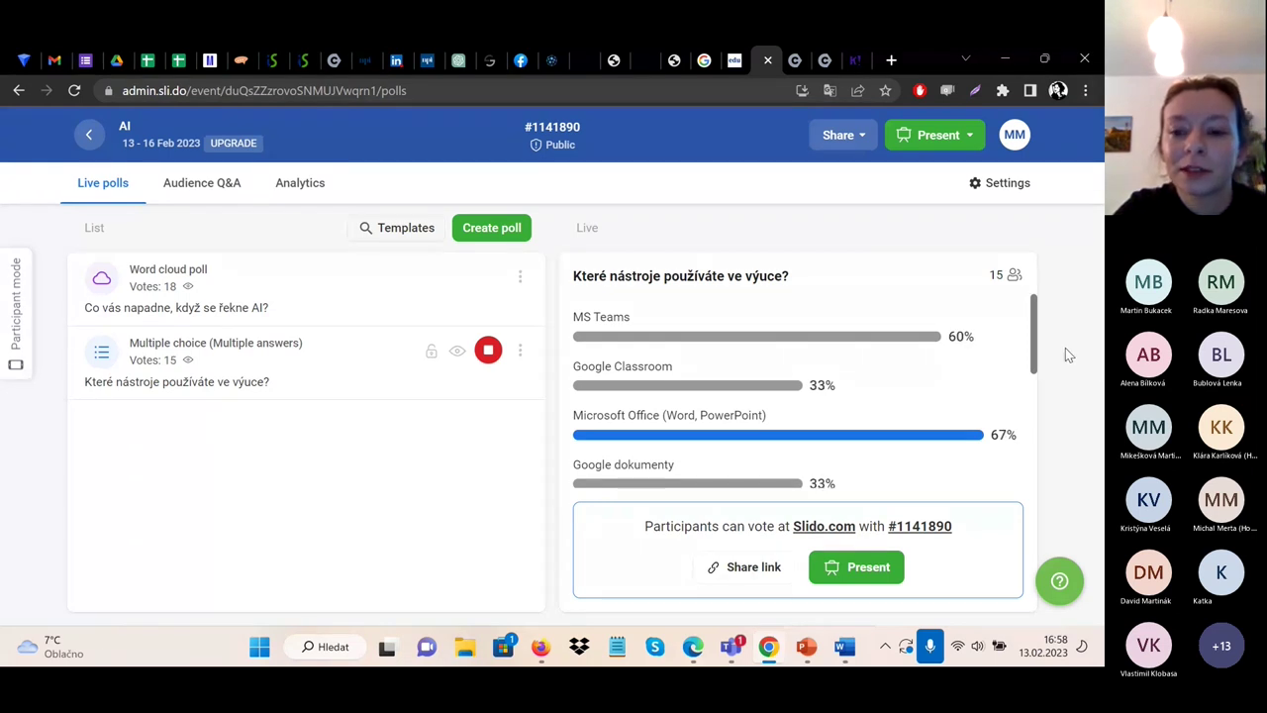
{"action": "scroll", "coordinate": [1030, 401], "scroll_direction": "down", "scroll_amount": 1}
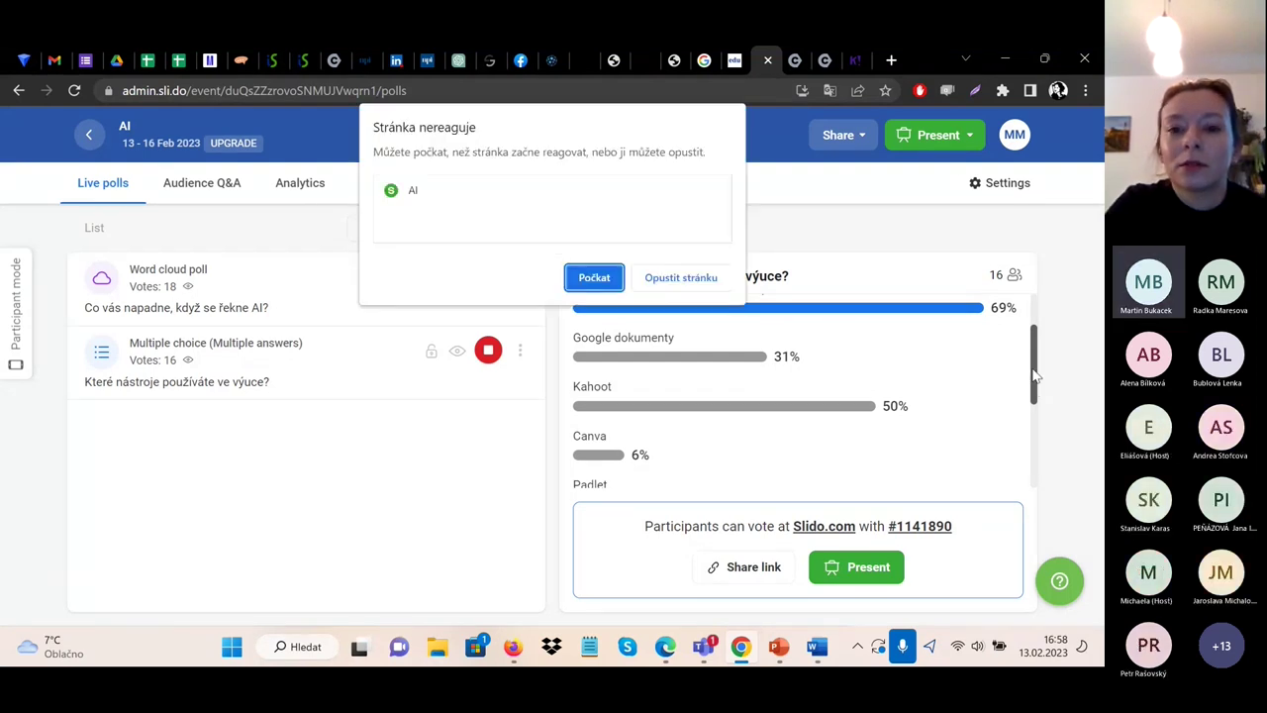
{"action": "left_click", "coordinate": [596, 277]}
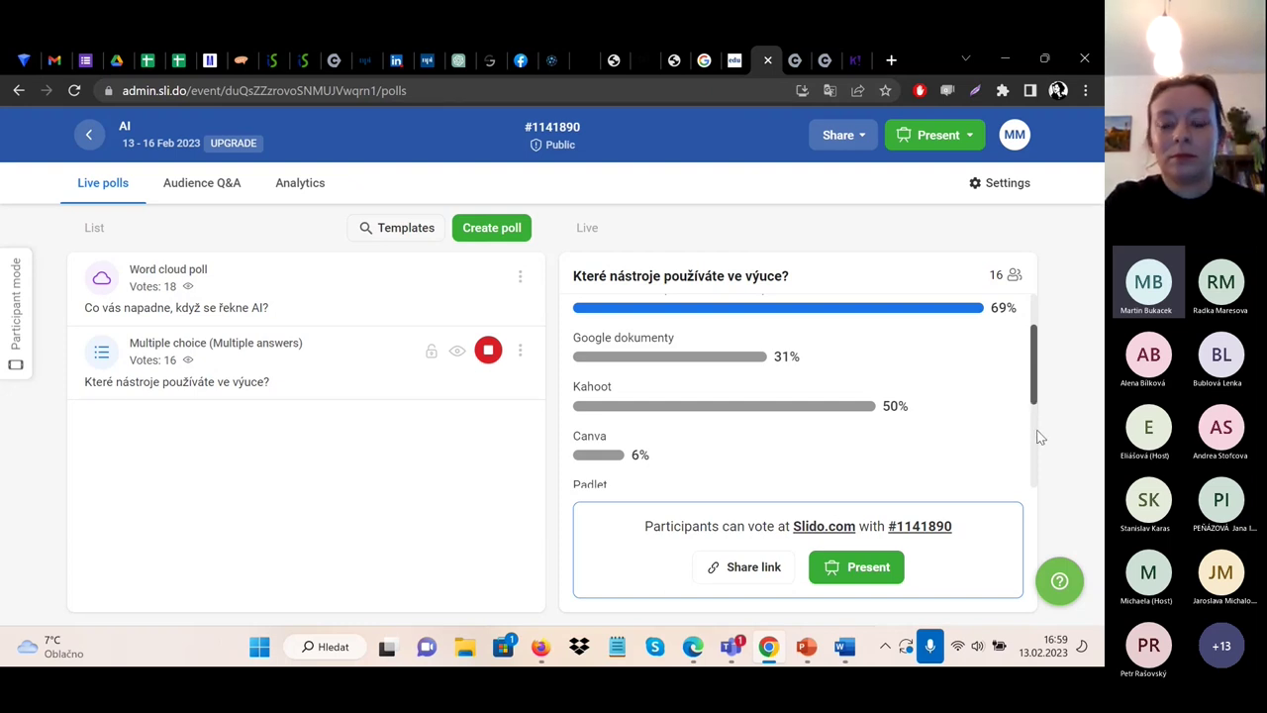
{"action": "scroll", "coordinate": [1037, 423], "scroll_direction": "up", "scroll_amount": 2, "text": "ctrl"}
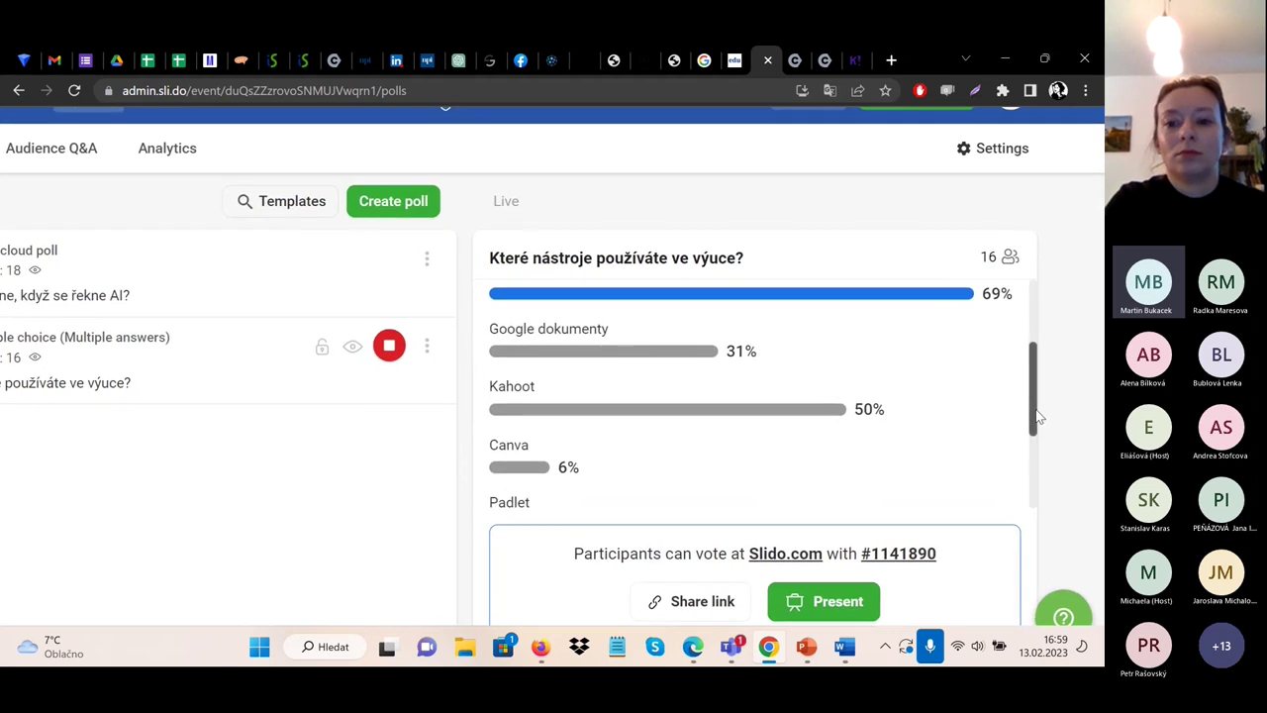
{"action": "left_click_drag", "start_coordinate": [1035, 424], "coordinate": [1047, 491]}
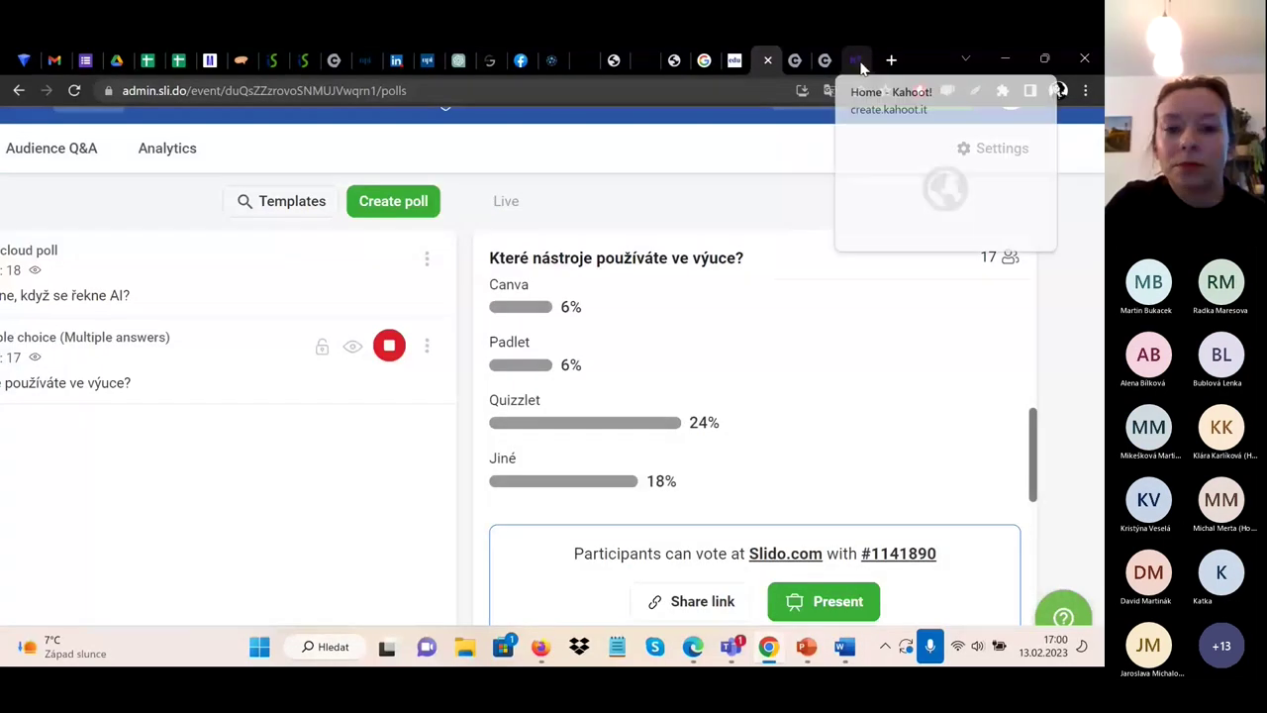
- Switch to Kahoot and create a new kahoot from the library with the Teach with slides template, selecting its first question's text
{"action": "left_click", "coordinate": [859, 61]}
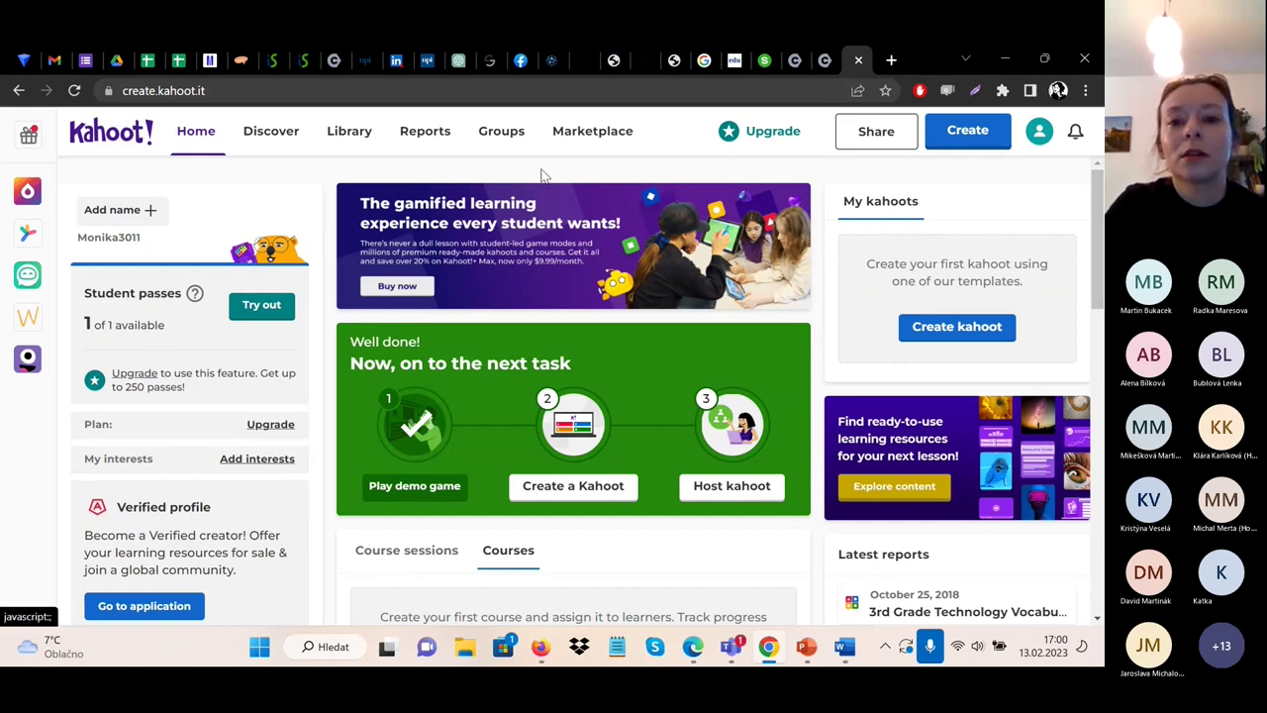
{"action": "left_click", "coordinate": [357, 131]}
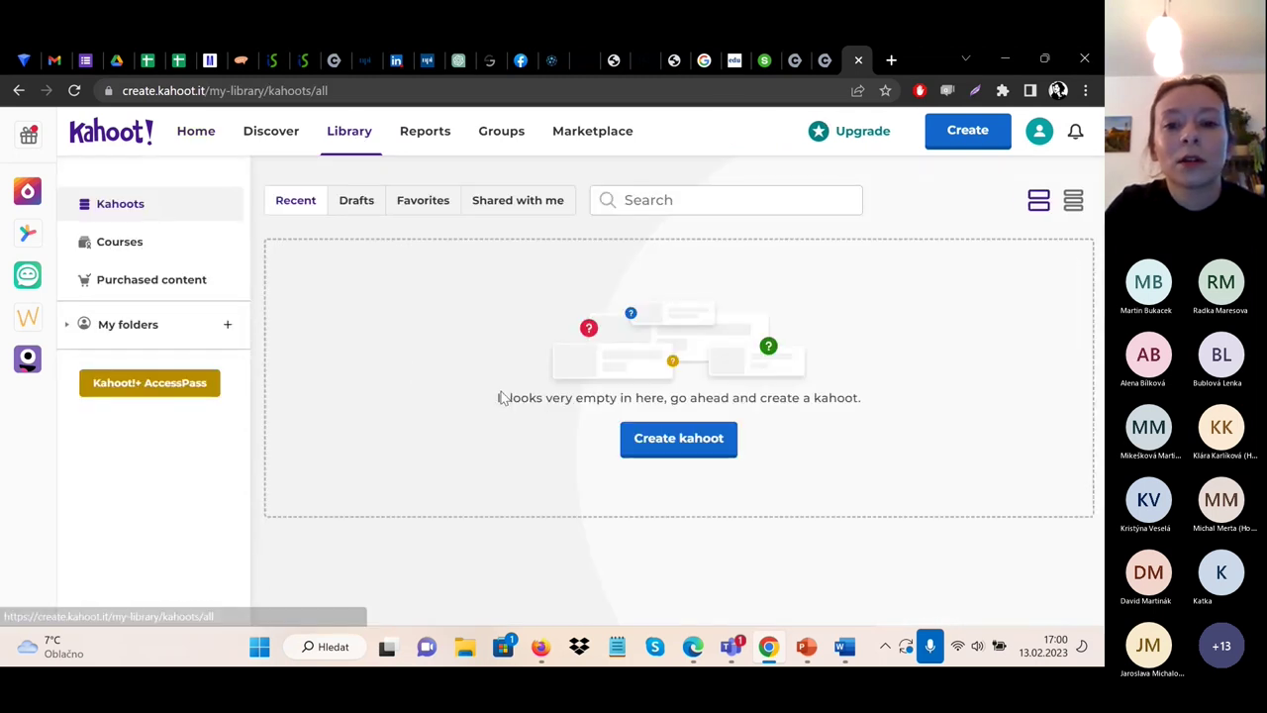
{"action": "left_click", "coordinate": [661, 451]}
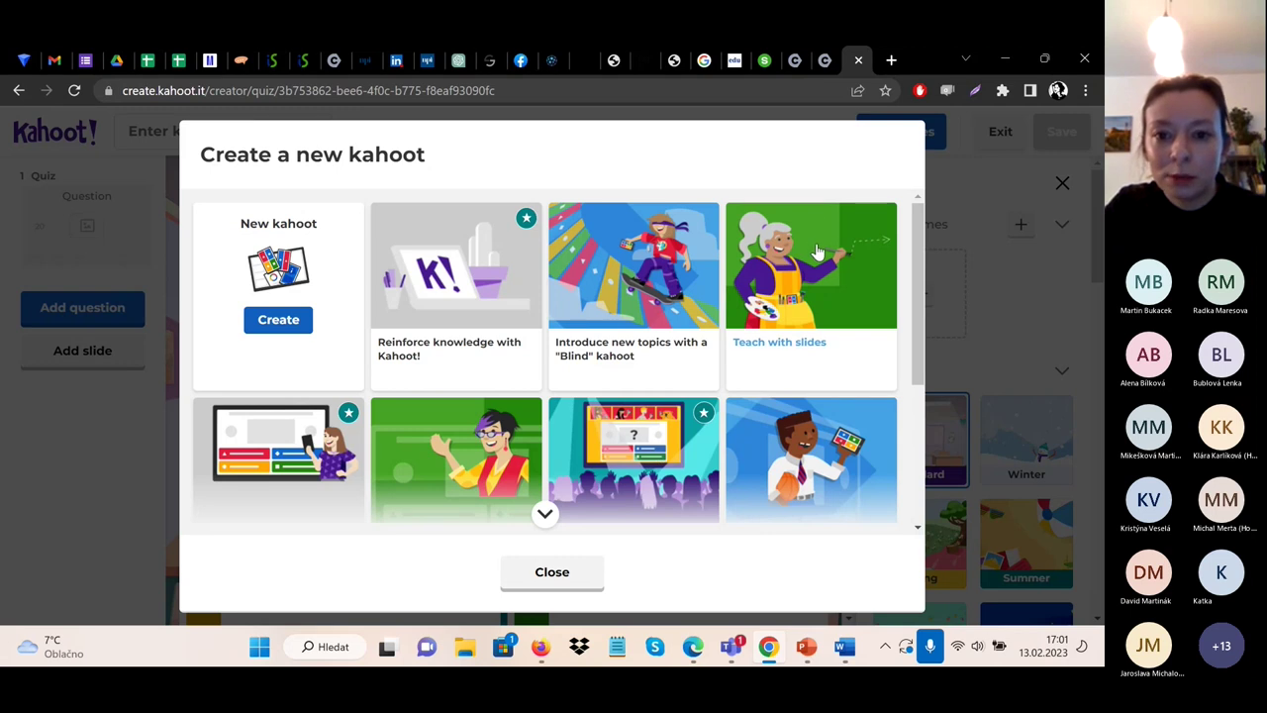
{"action": "key", "text": "Escape"}
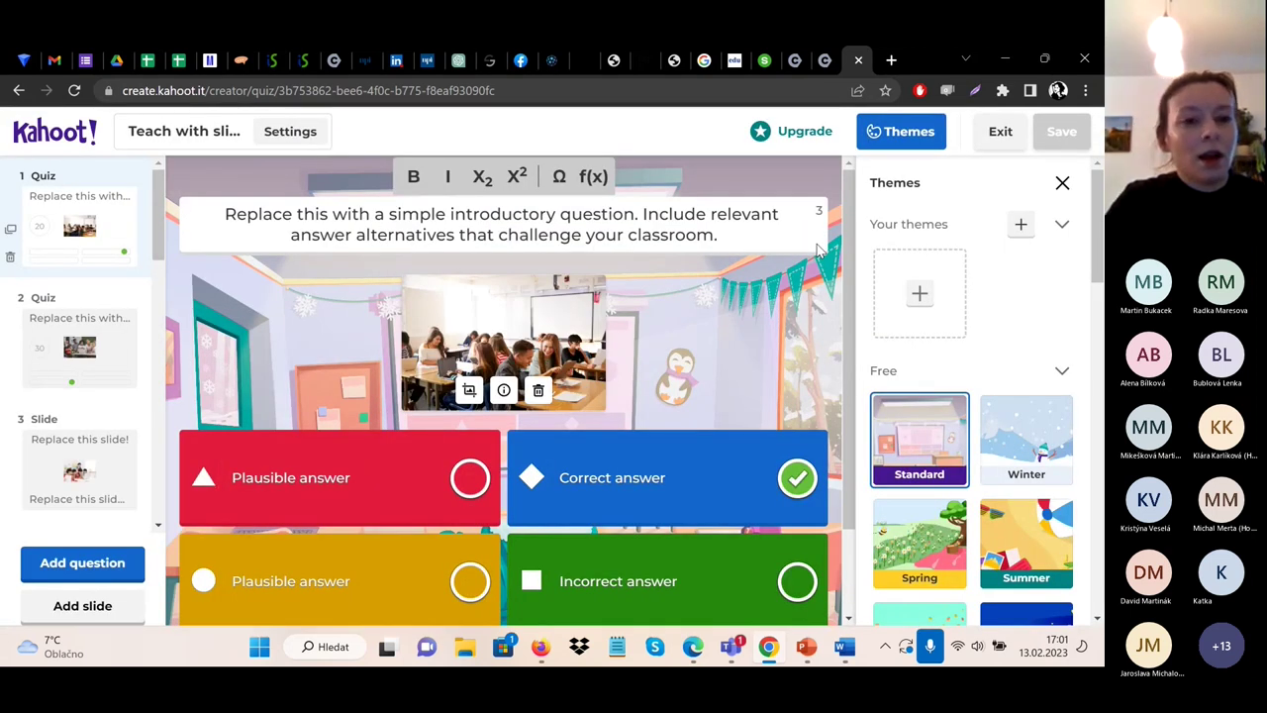
{"action": "left_click", "coordinate": [727, 234]}
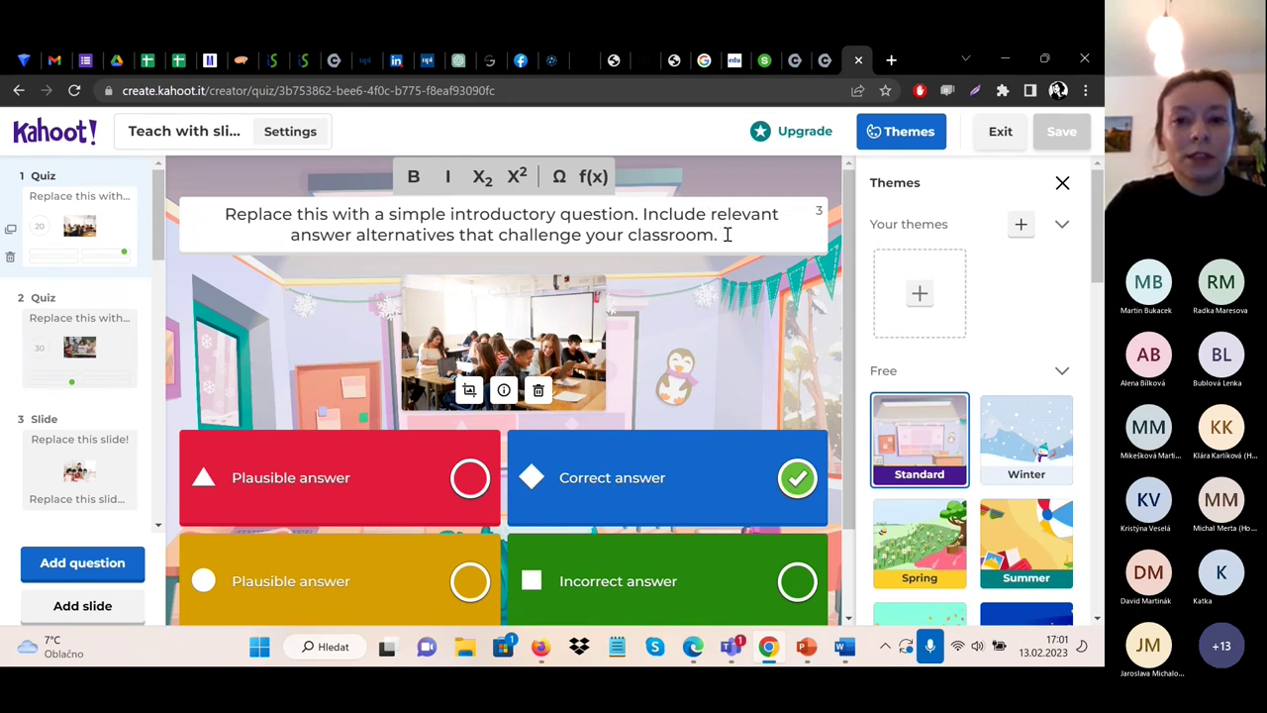